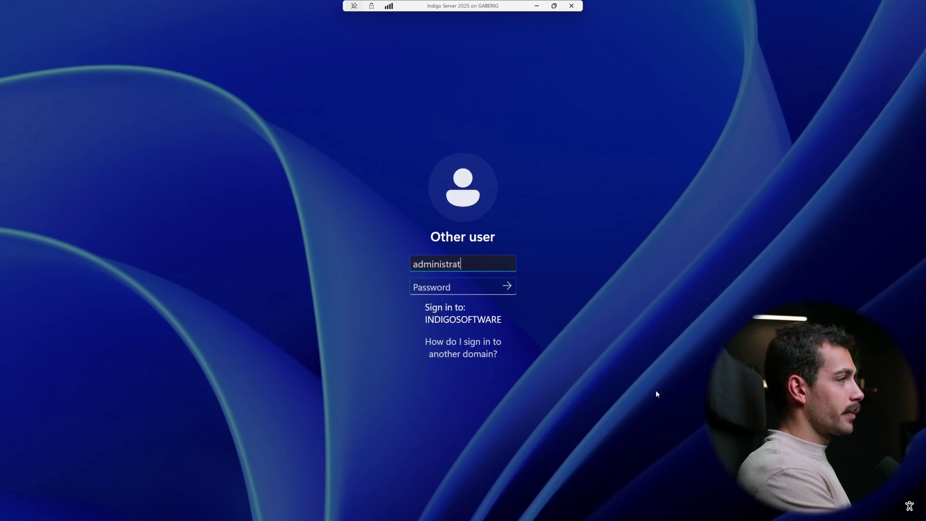
# Sign in with the account password and close the Azure Arc notice
pyautogui.press('Tab')
pyautogui.write('********')
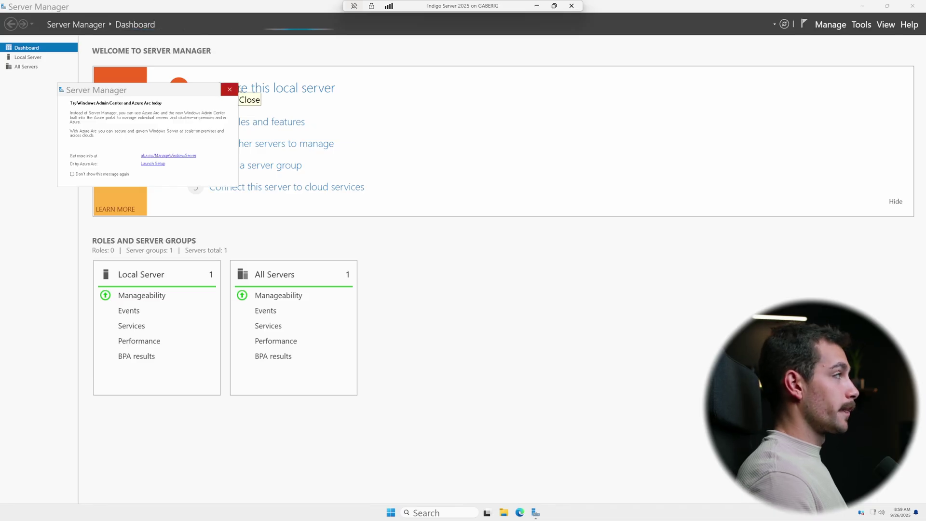
pyautogui.click(225, 91)
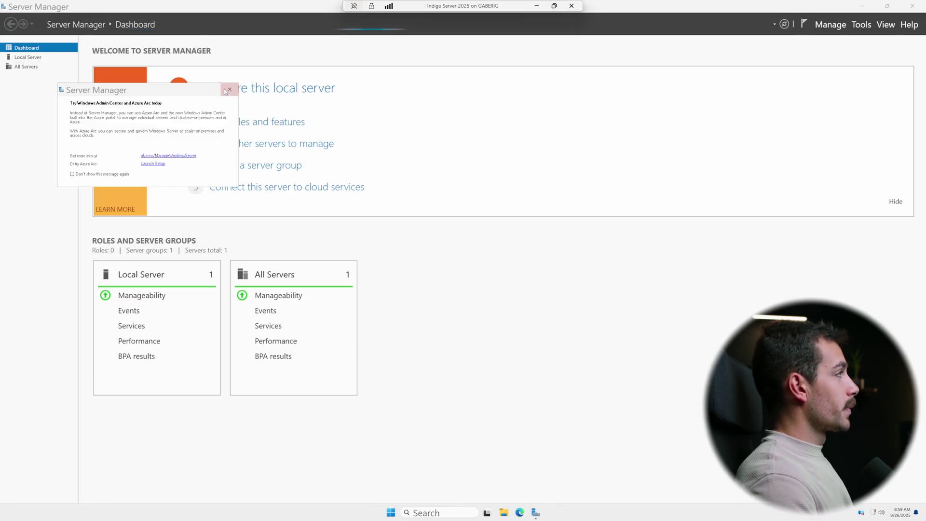
# Bring Server Manager back to its dashboard listing the six installed roles
pyautogui.click(830, 24)
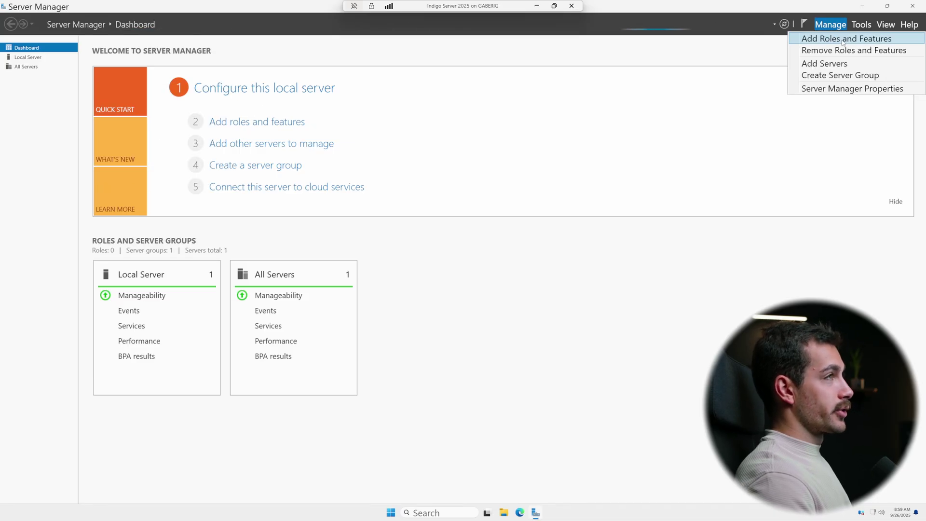
pyautogui.click(767, 68)
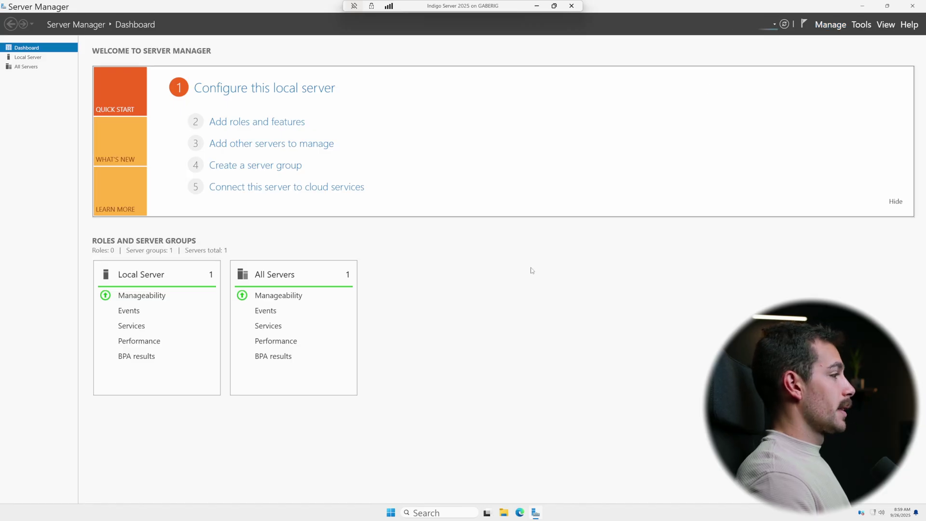
pyautogui.press('super+d')
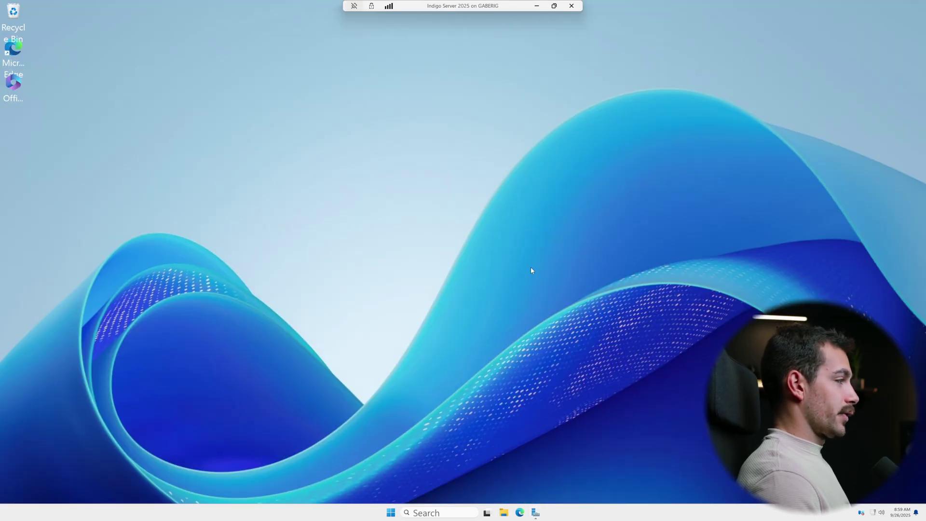
pyautogui.moveTo(540, 514)
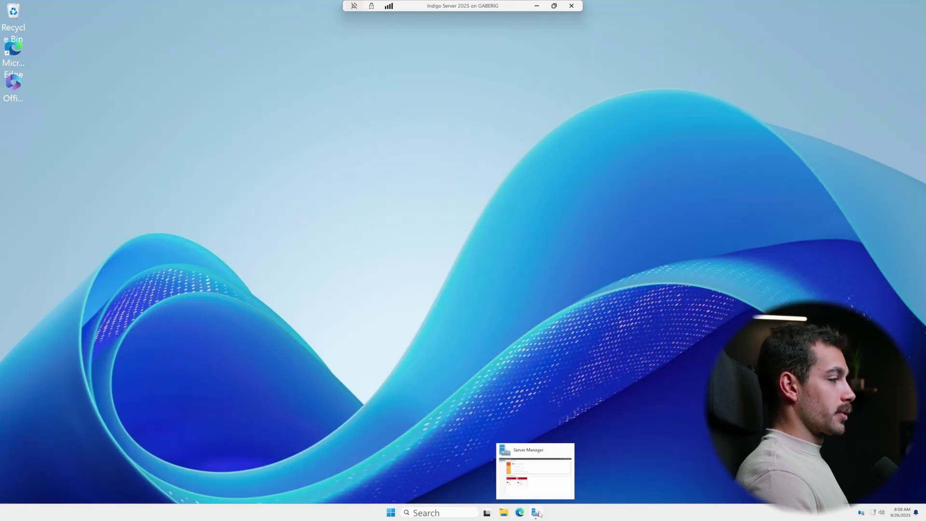
pyautogui.click(391, 512)
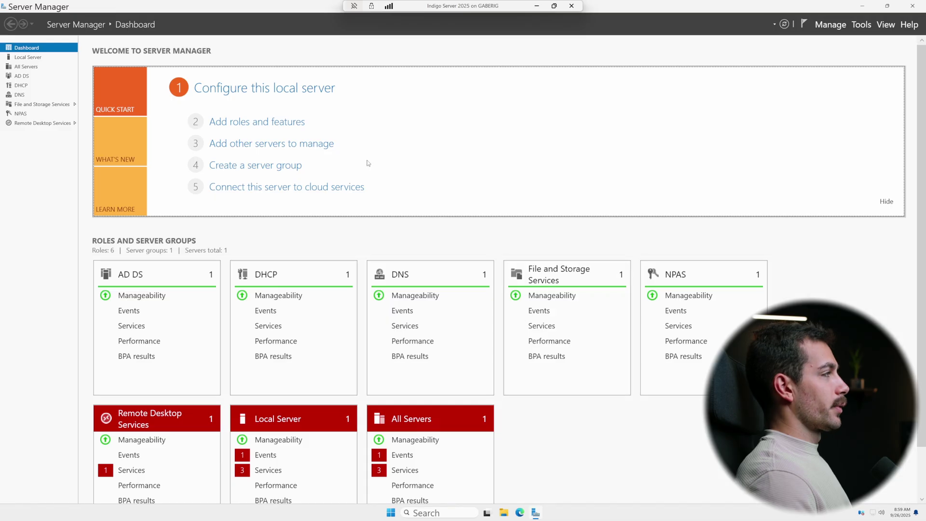
pyautogui.click(830, 24)
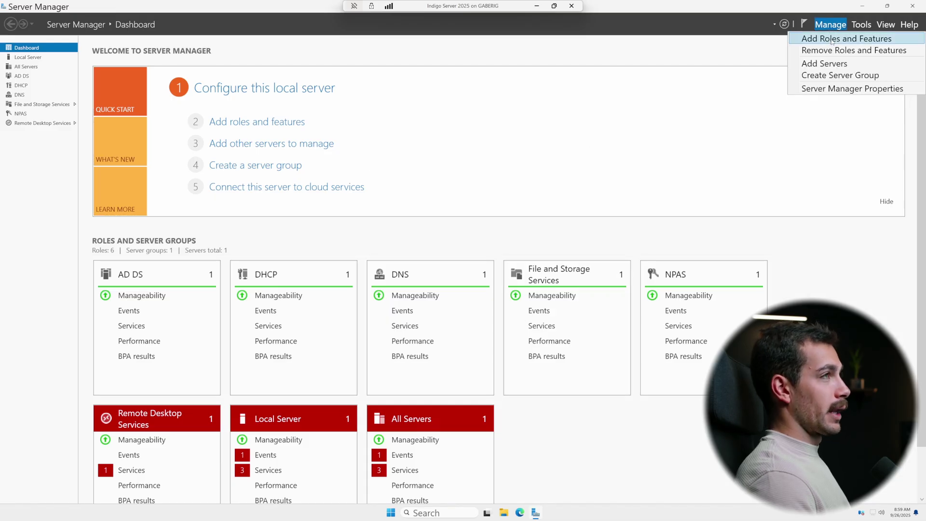
pyautogui.click(832, 39)
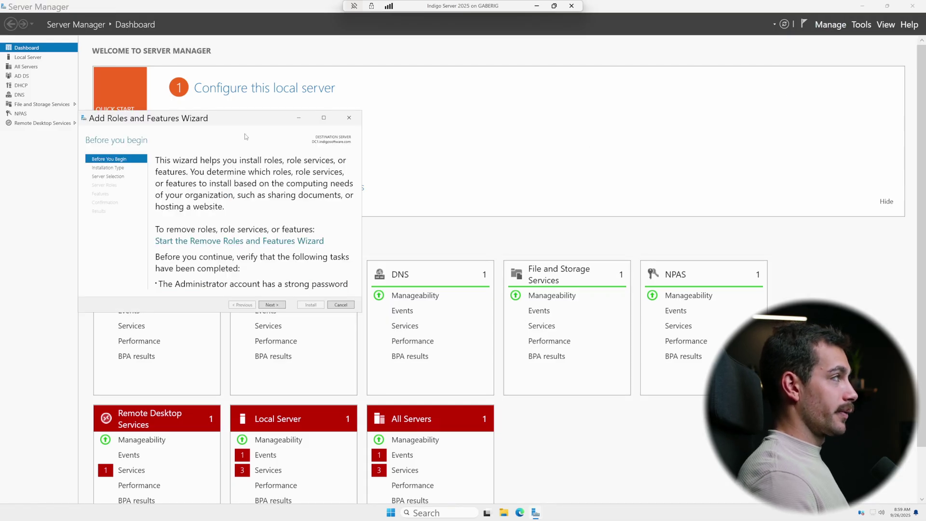
pyautogui.moveTo(237, 118); pyautogui.dragTo(484, 174)
pyautogui.click(499, 454)
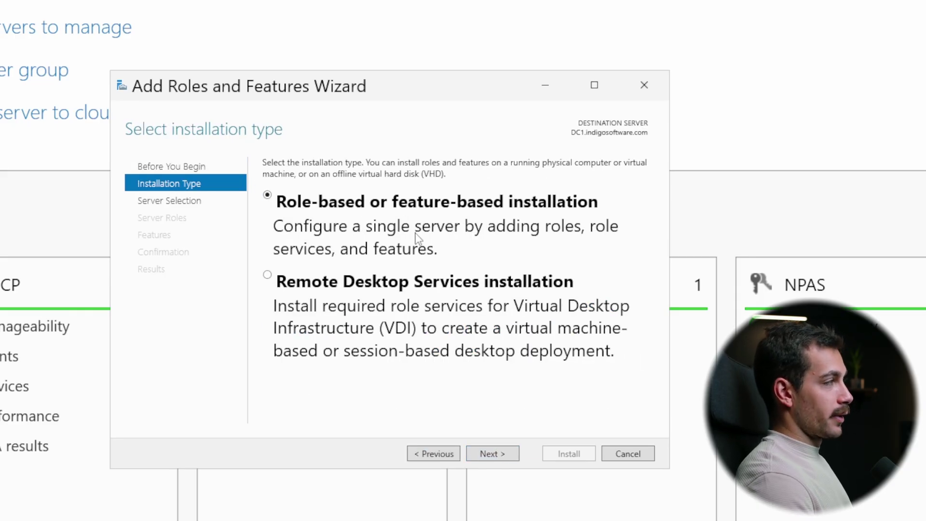
pyautogui.click(488, 451)
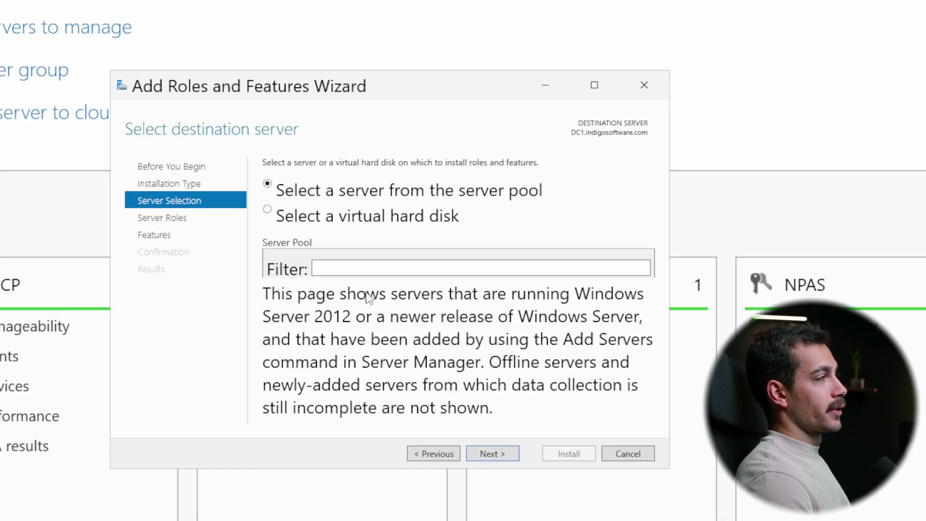
pyautogui.click(495, 457)
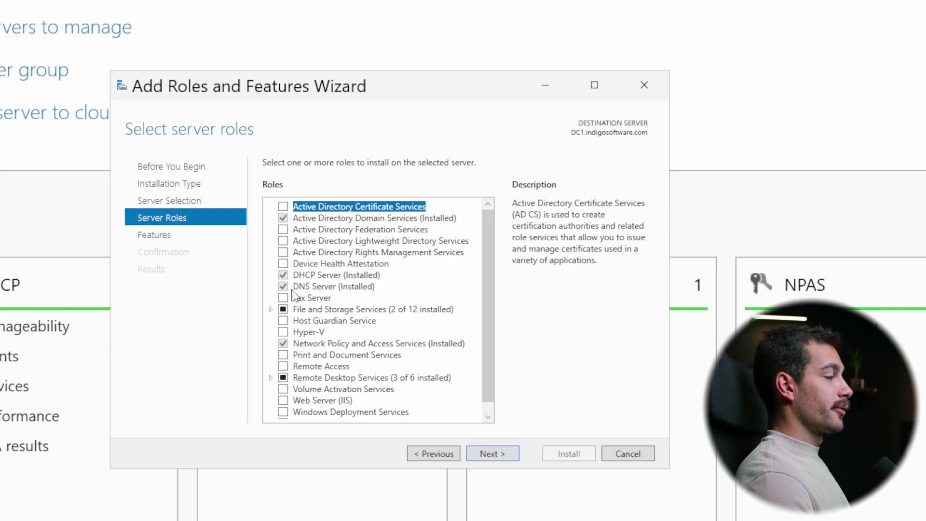
pyautogui.click(329, 288)
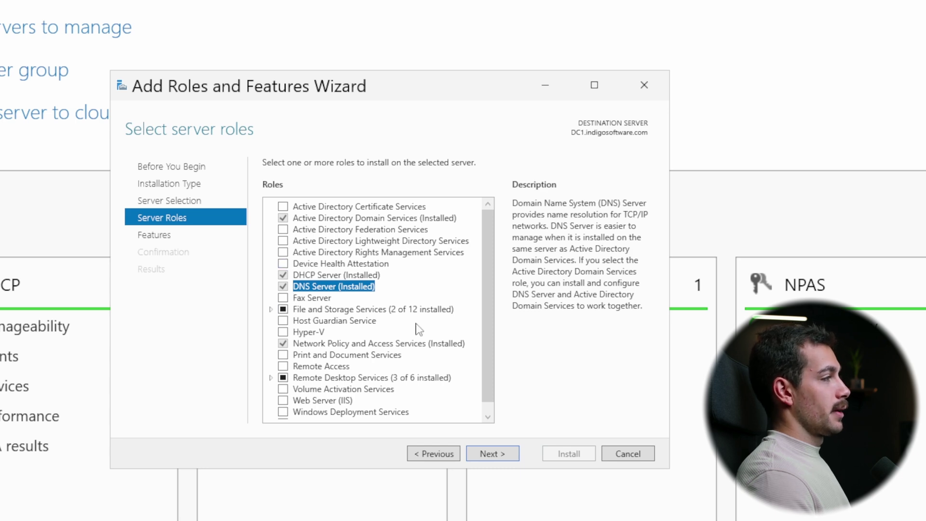
pyautogui.click(283, 251)
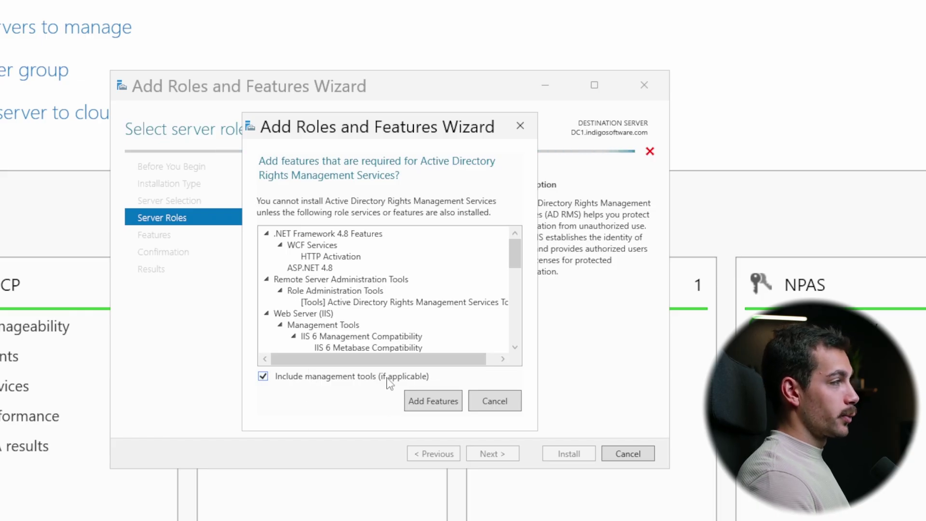
pyautogui.click(509, 404)
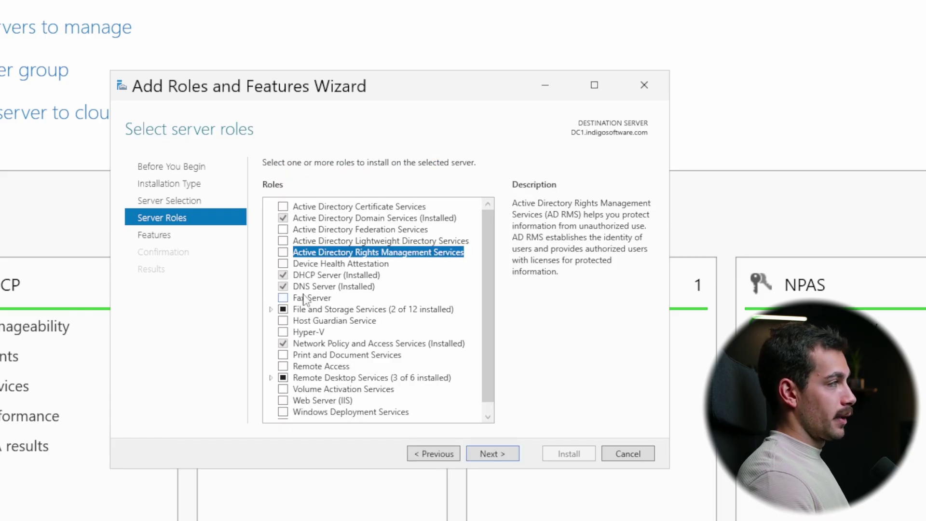
pyautogui.click(512, 454)
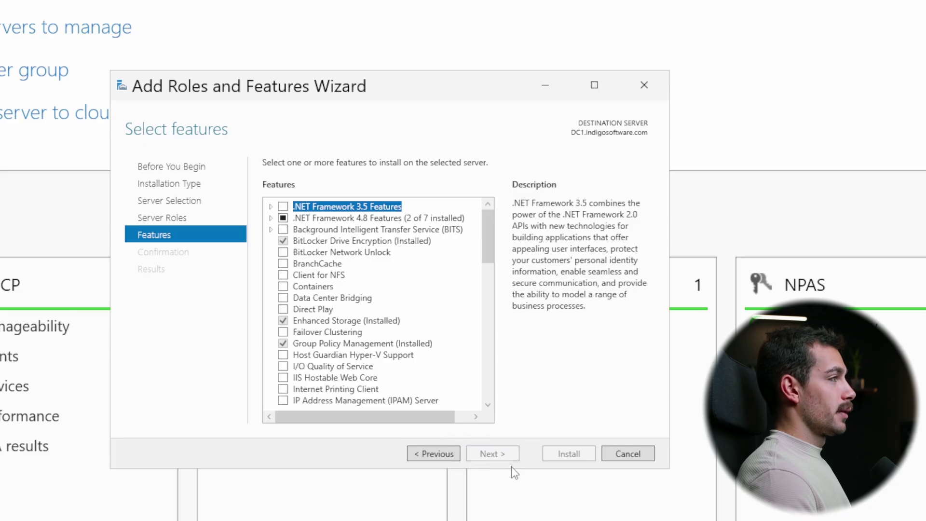
pyautogui.scroll(-8, 424, 354)
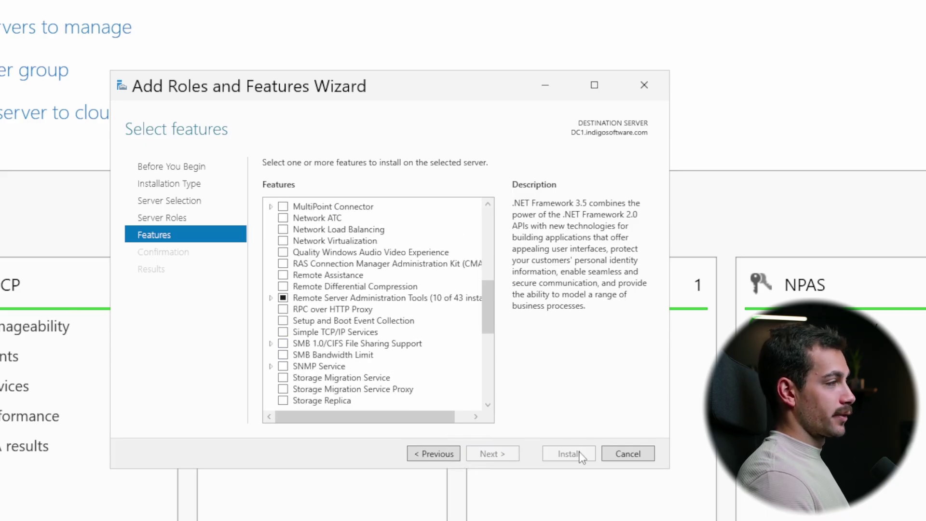
pyautogui.click(634, 459)
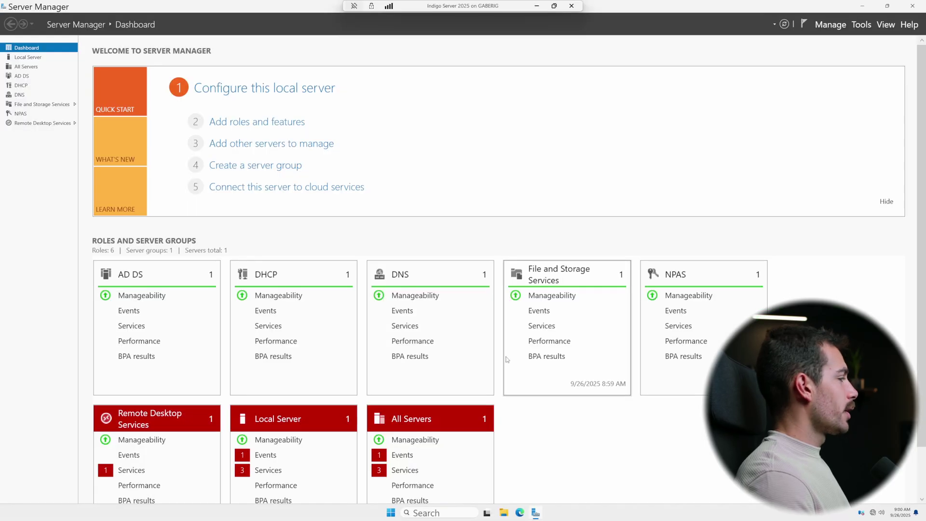
# Launch Windows PowerShell from Start search and maximise its window
pyautogui.press('super')
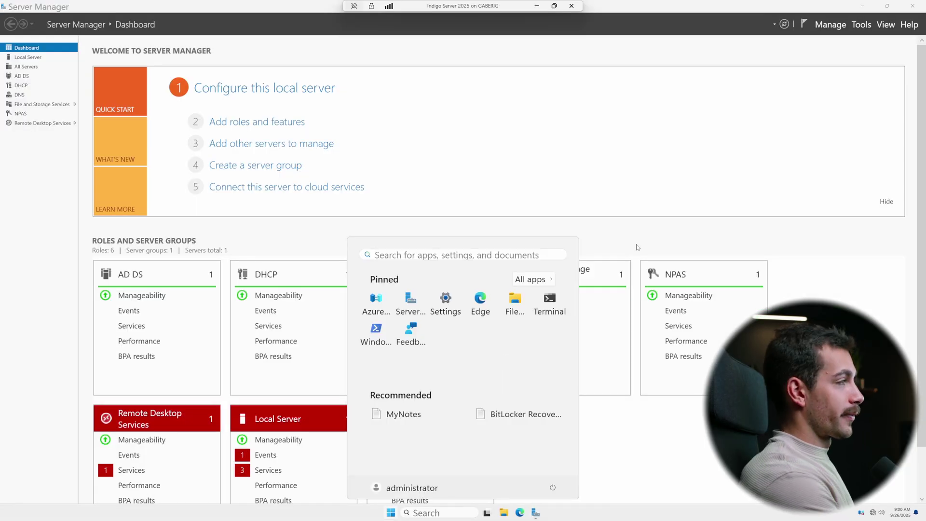
pyautogui.write('wi')
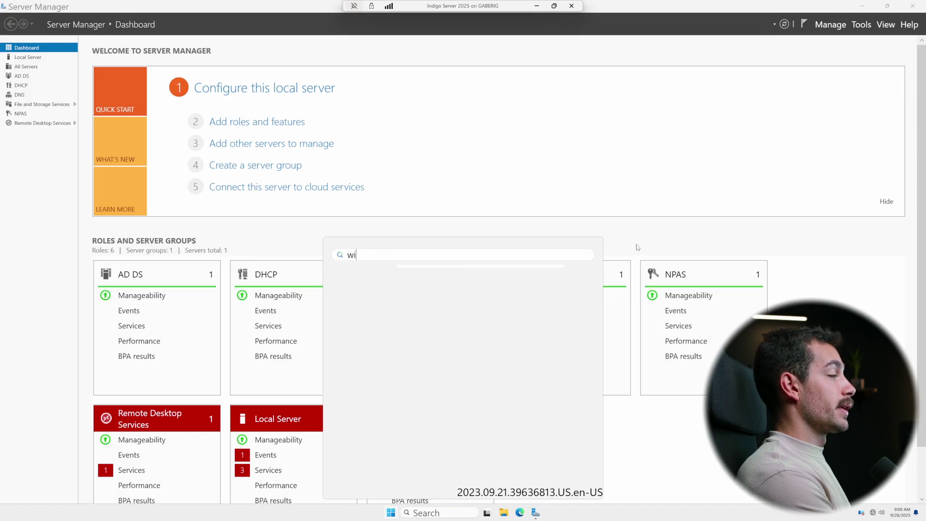
pyautogui.write('ndows')
pyautogui.press('Return')
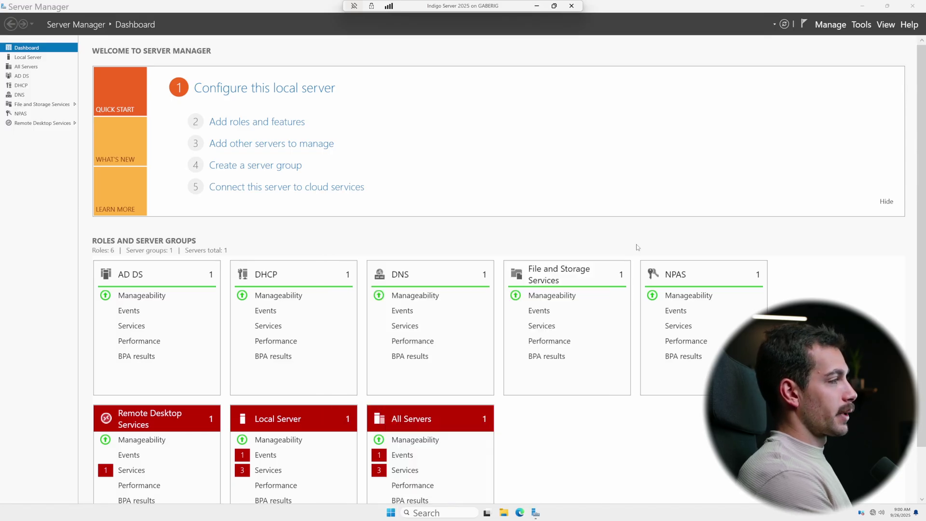
pyautogui.doubleClick(879, 58)
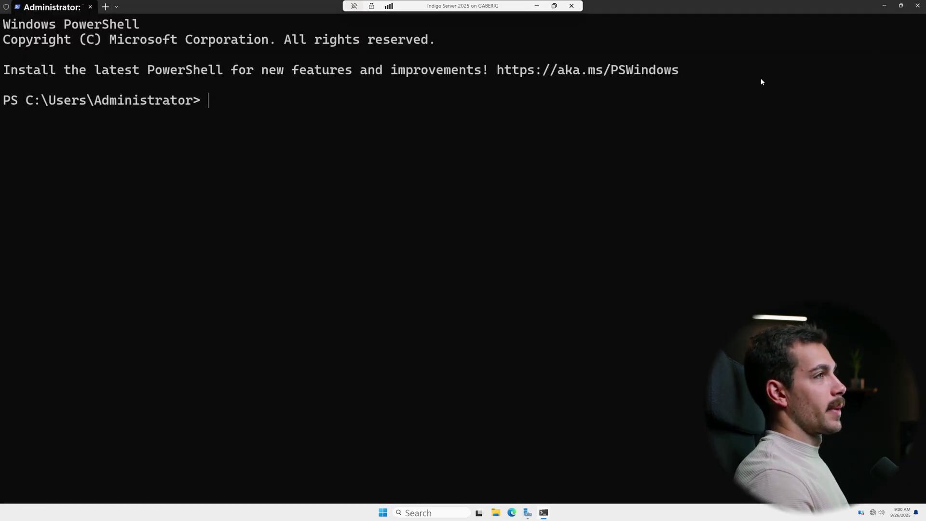
# Run Install-WindowsFeature -Name DNS -IncludeManagementTools, confirm NoChangeNeeded, then close PowerShell
pyautogui.write('Install-WindowsFeature -Name DNS -IncludeManagementTools')
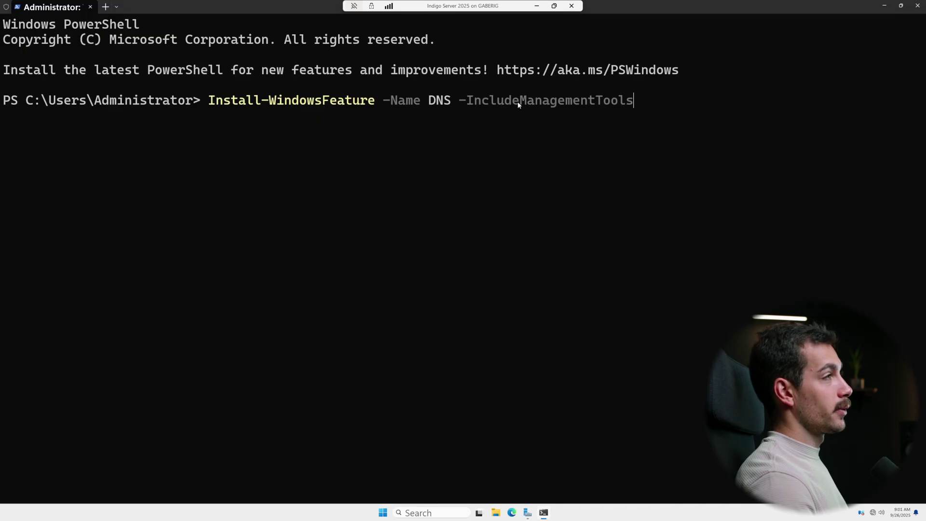
pyautogui.press('Return')
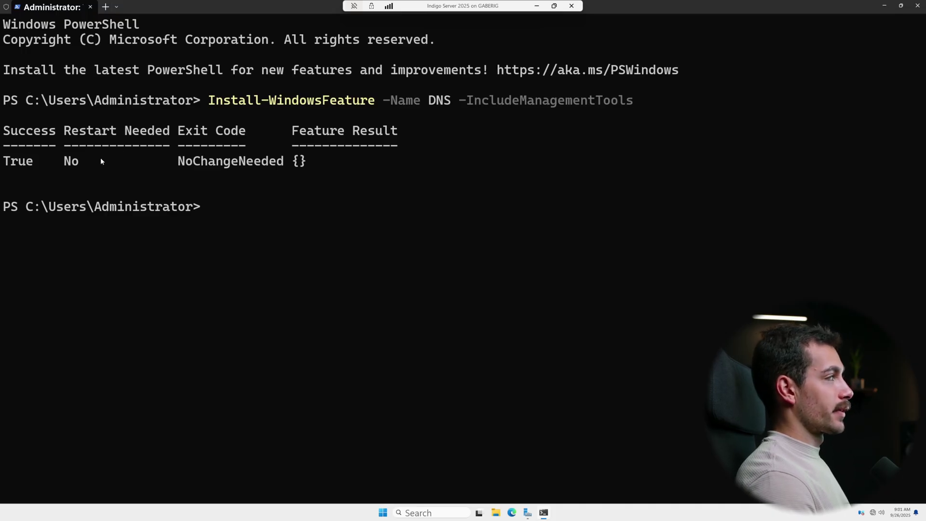
pyautogui.click(917, 5)
# Close Server Manager and launch dnsmgmt.msc from the Run dialog
pyautogui.click(918, 6)
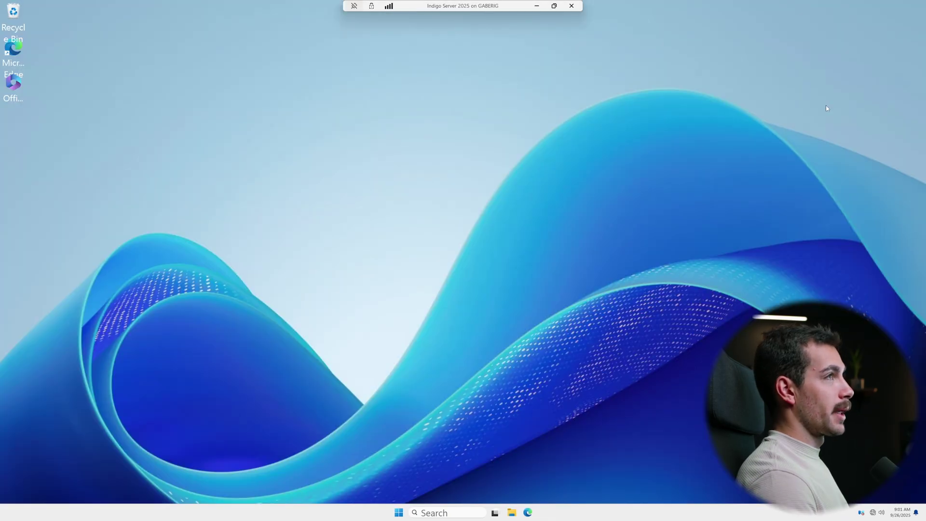
pyautogui.press('super+r')
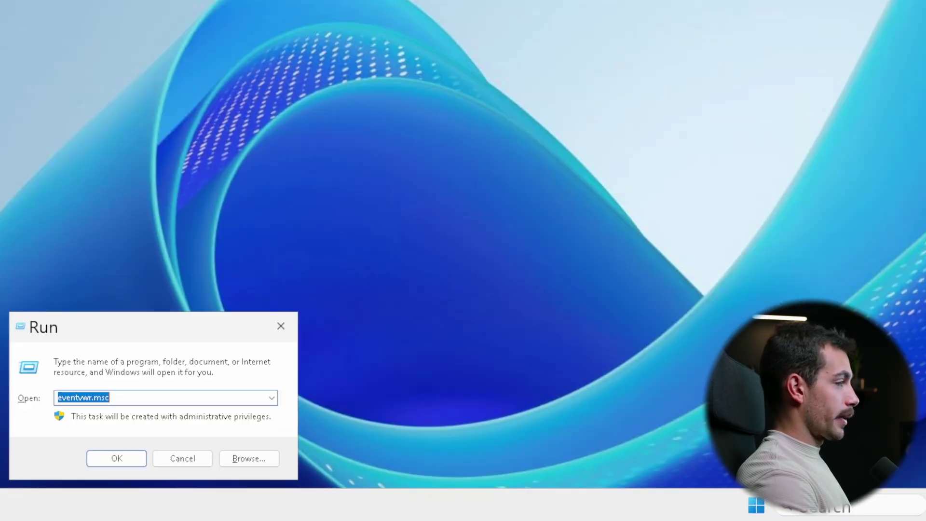
pyautogui.press('BackSpace')
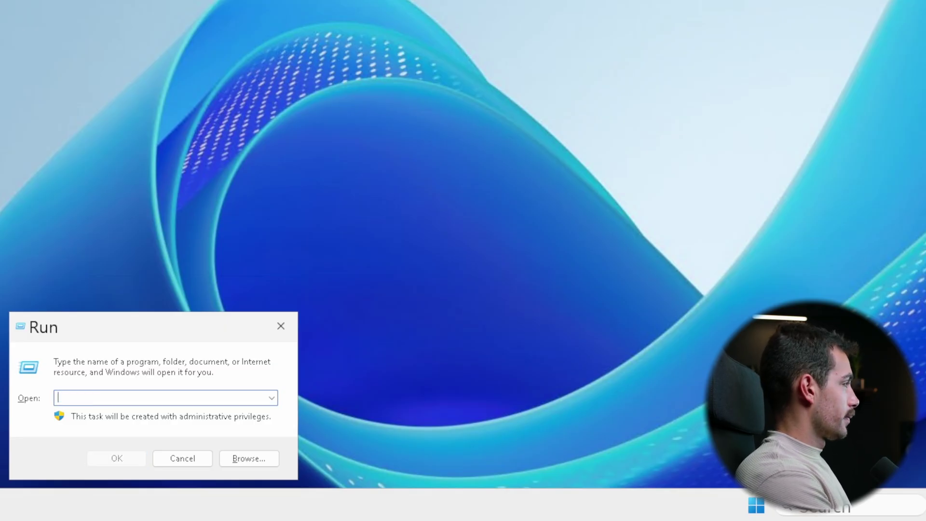
pyautogui.write('dnsmgmt.msc')
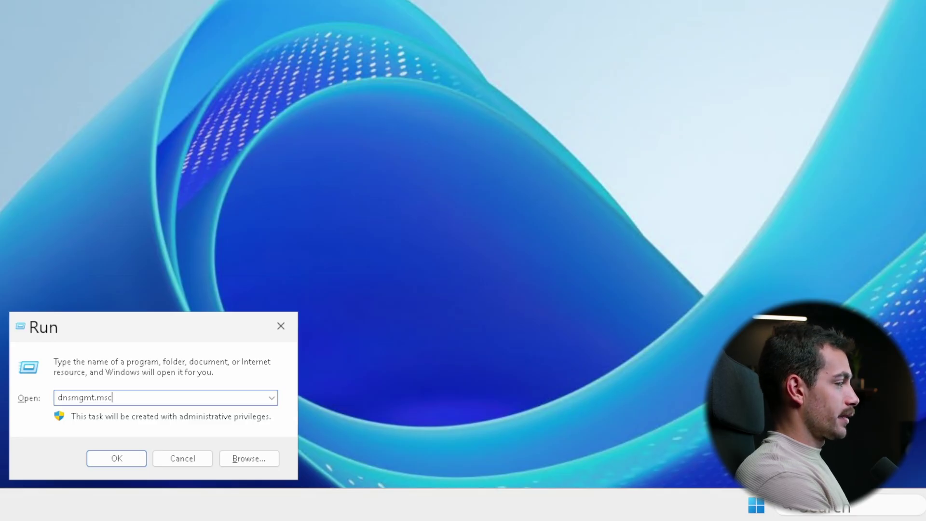
pyautogui.press('Return')
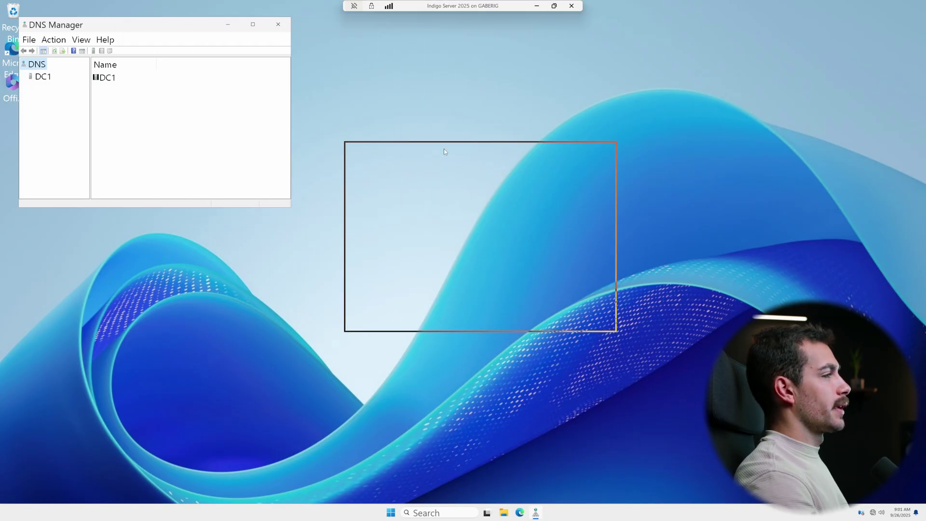
# Maximise DNS Manager, expand DC1's Forward Lookup Zones and widen the tree pane
pyautogui.rightClick(505, 155)
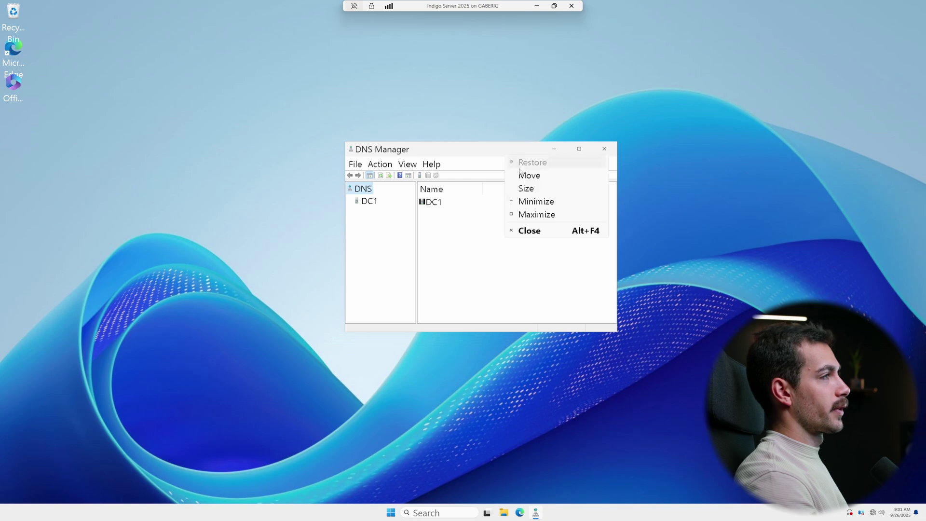
pyautogui.click(536, 214)
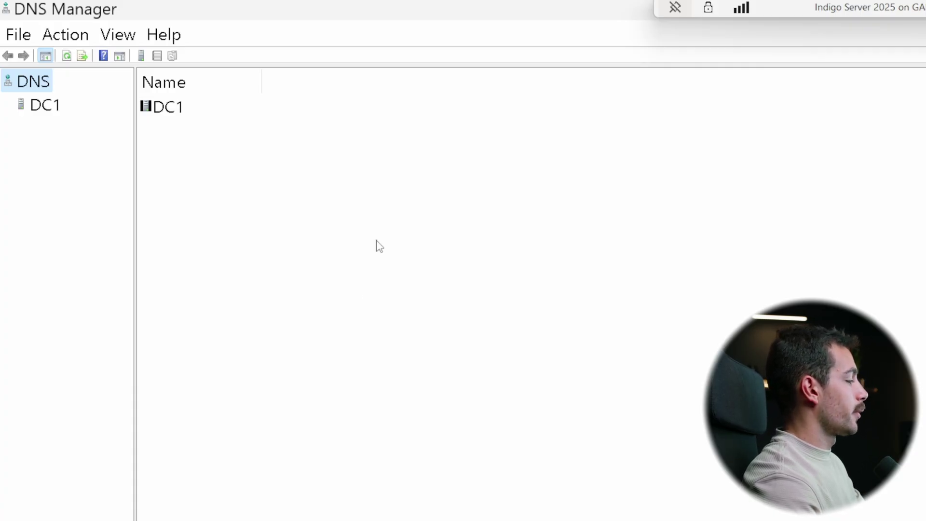
pyautogui.click(47, 106)
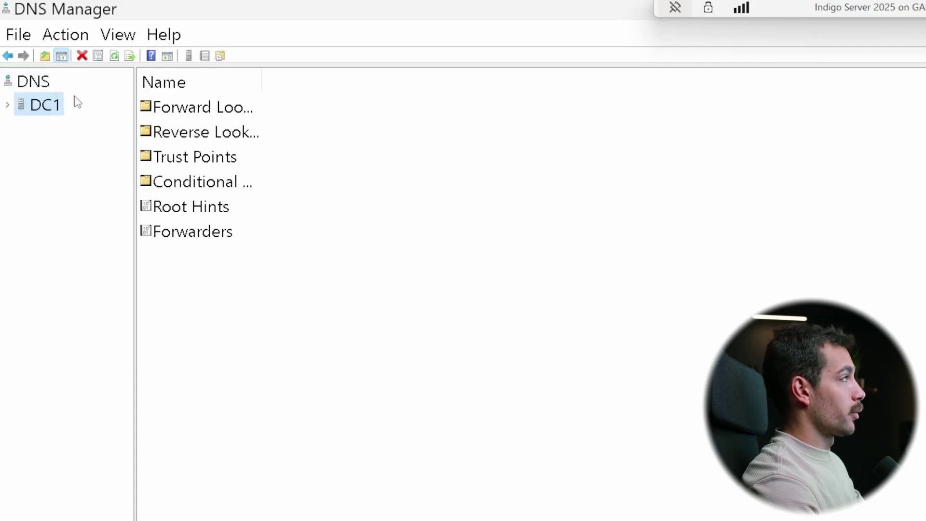
pyautogui.doubleClick(200, 112)
pyautogui.moveTo(135, 95); pyautogui.dragTo(297, 99)
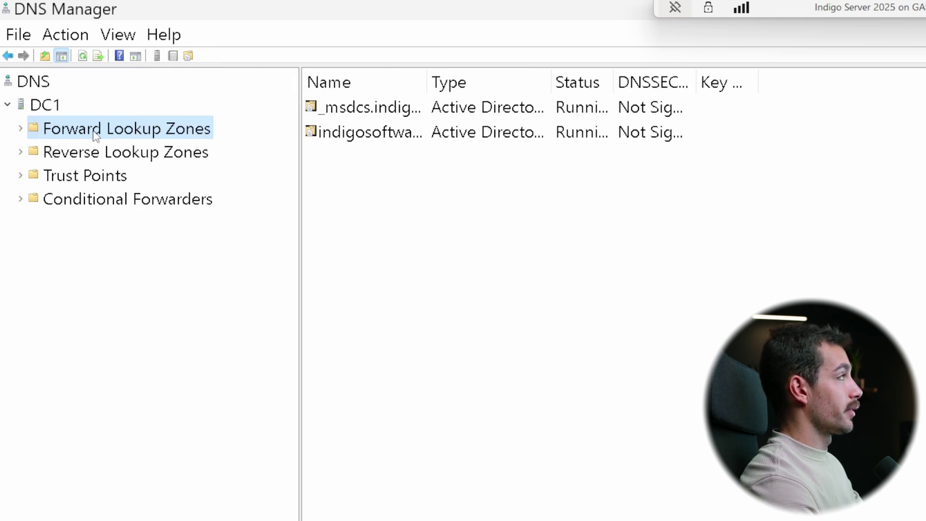
pyautogui.rightClick(128, 131)
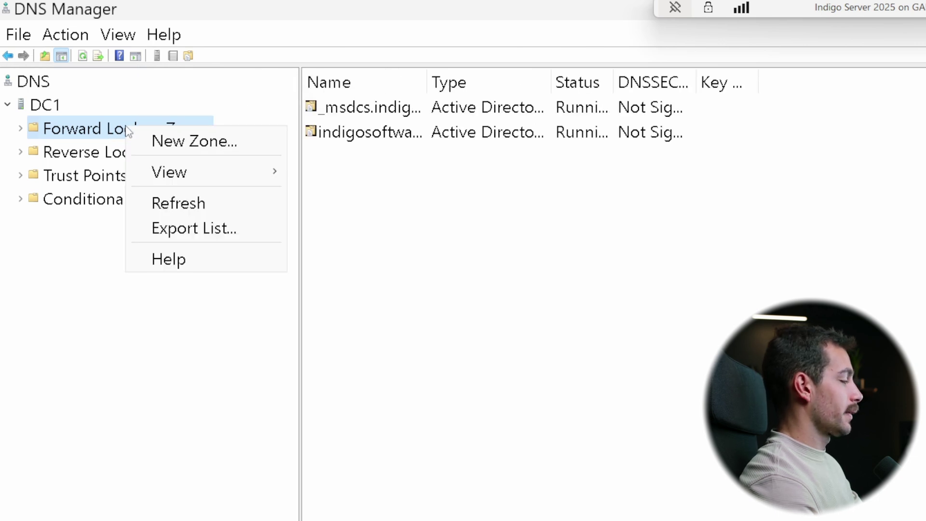
# Add primary AD zone example.local, domain-wide replication, allowing nonsecure and secure updates
pyautogui.click(224, 142)
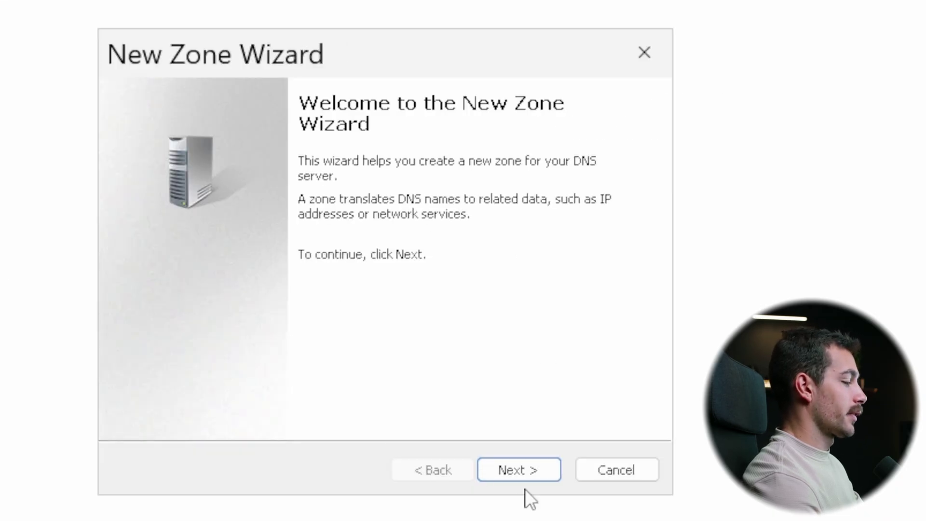
pyautogui.click(531, 469)
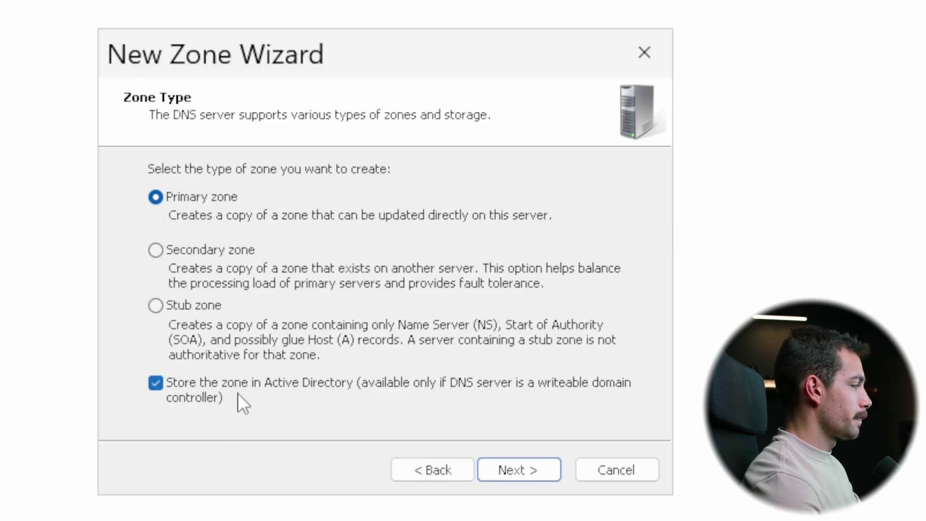
pyautogui.click(533, 471)
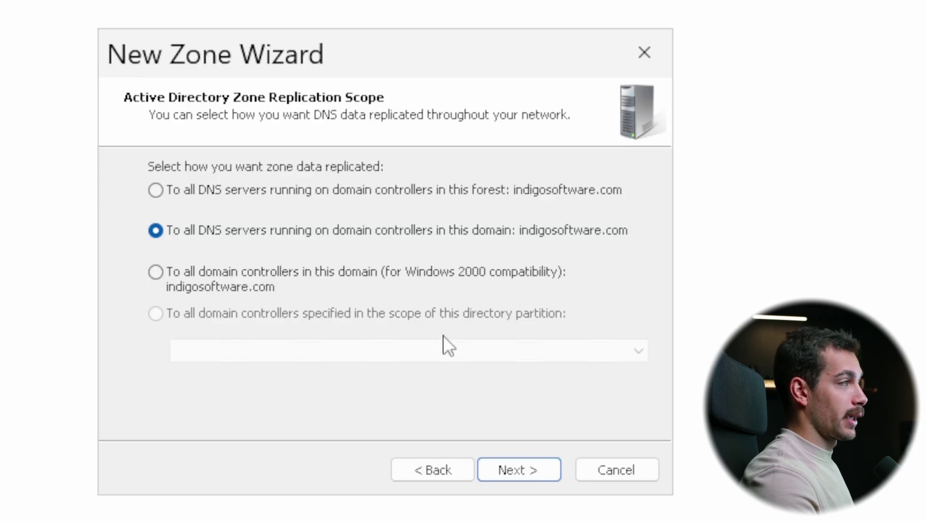
pyautogui.click(518, 478)
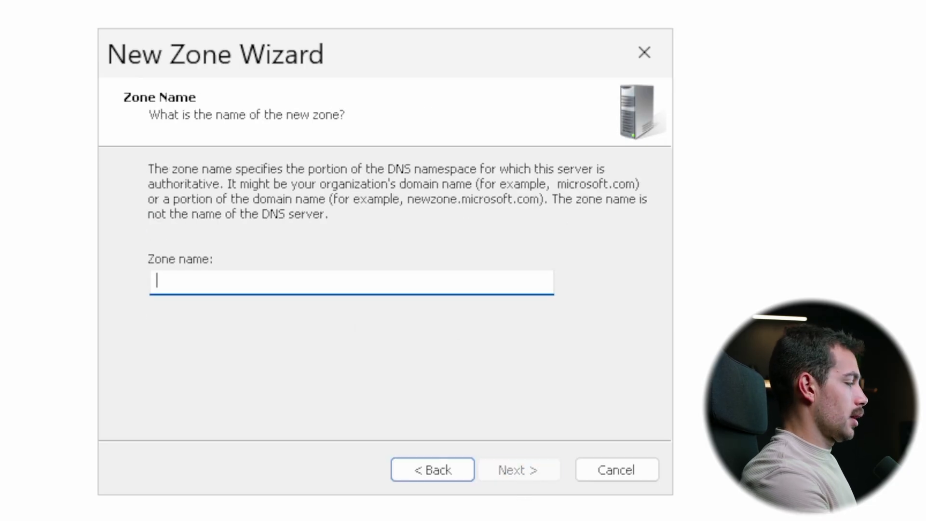
pyautogui.write('example.')
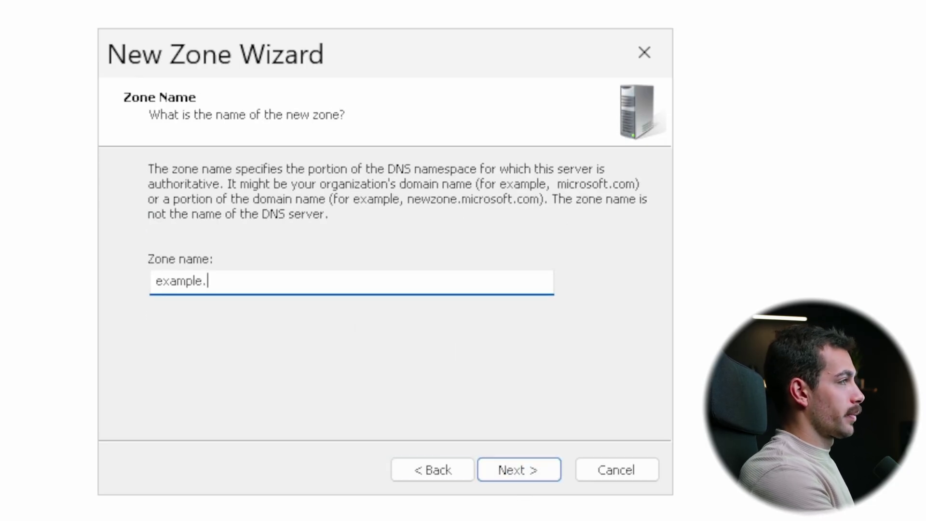
pyautogui.write('local')
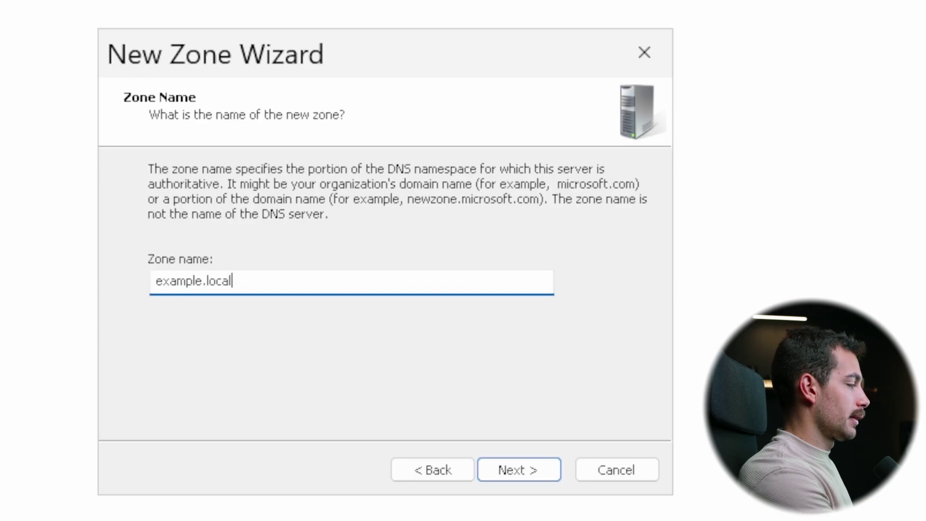
pyautogui.press('Return')
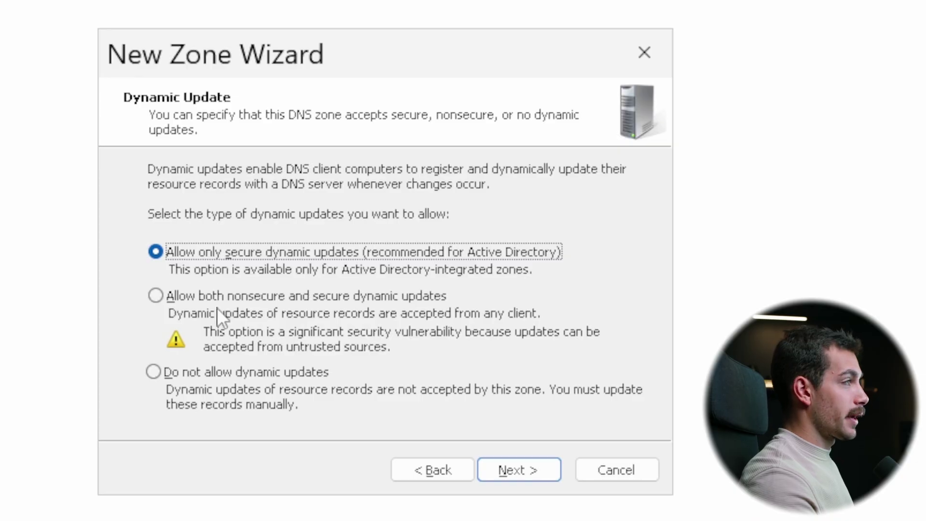
pyautogui.click(187, 299)
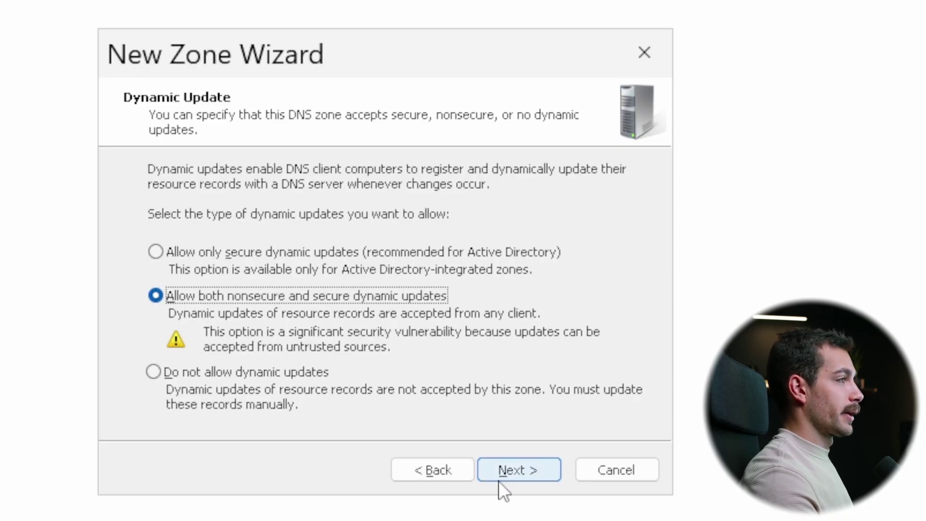
pyautogui.click(524, 471)
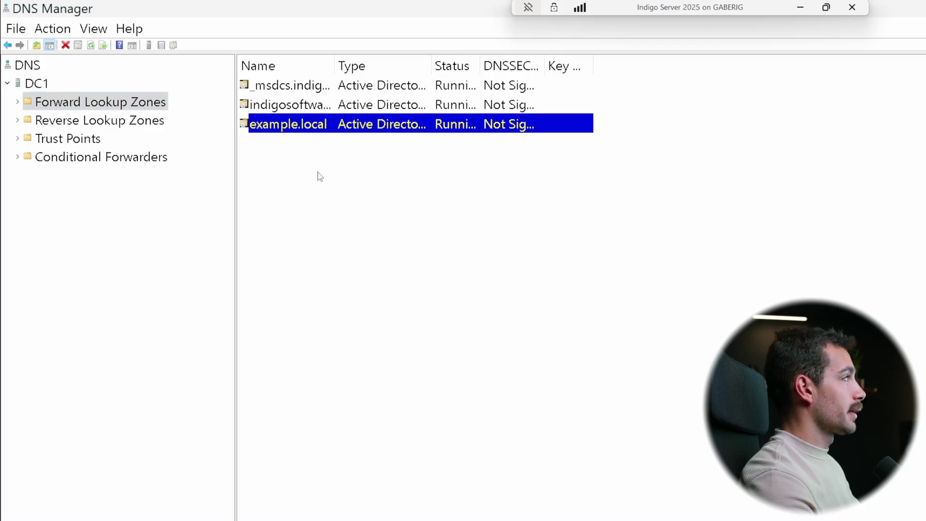
# Open example.local to show its default SOA and Name Server records
pyautogui.rightClick(270, 129)
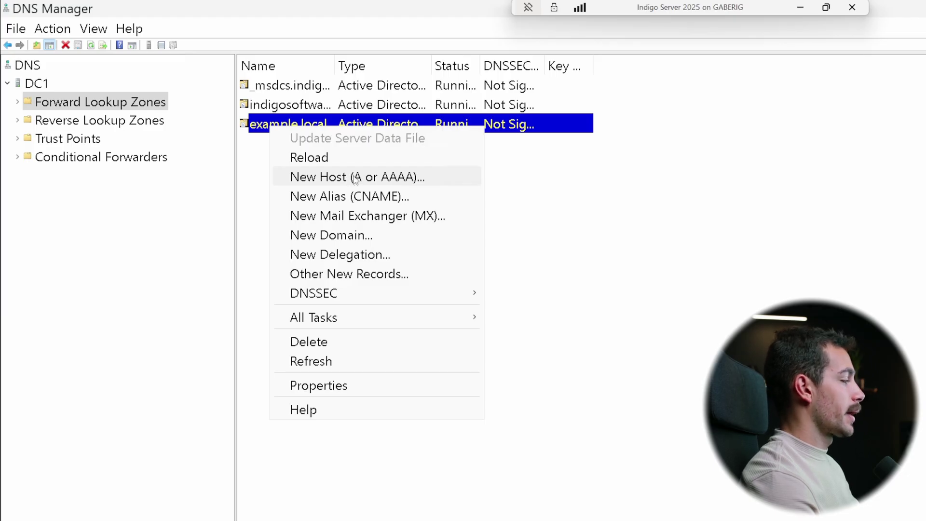
pyautogui.press('Escape')
pyautogui.rightClick(317, 127)
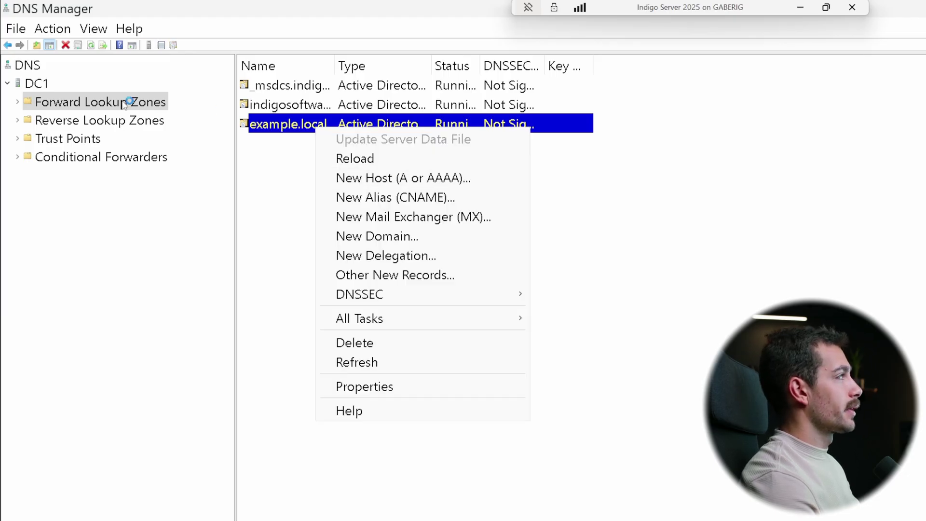
pyautogui.doubleClick(283, 126)
pyautogui.click(103, 161)
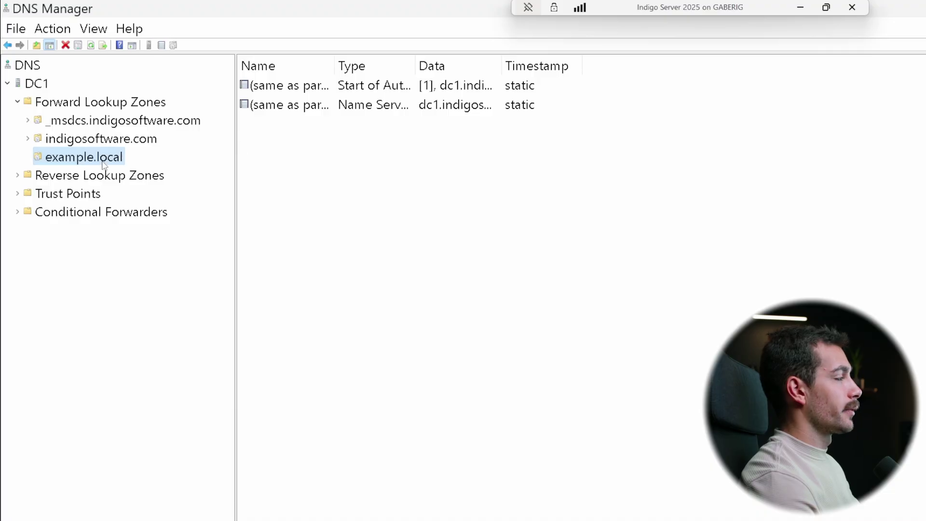
pyautogui.rightClick(104, 165)
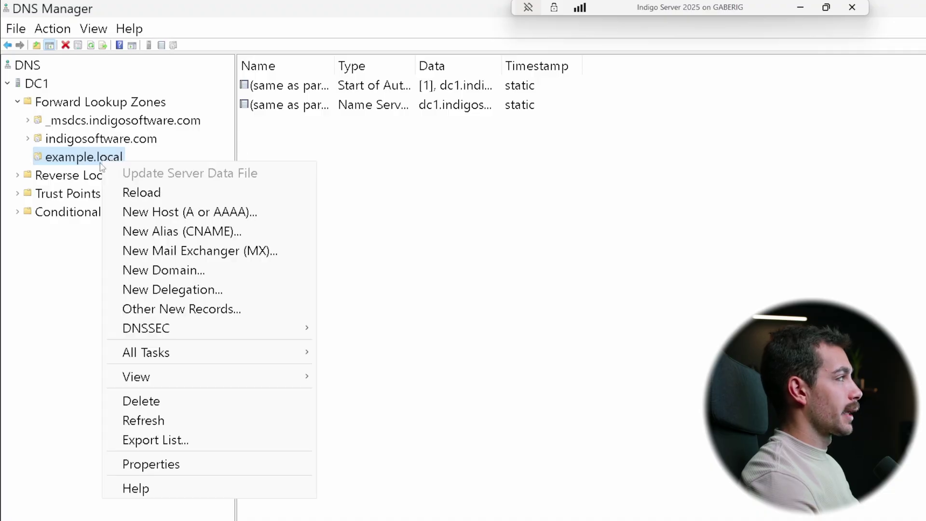
# Enter host name Server1 with IP address 172.29.207.51 in the New Host dialog
pyautogui.click(187, 213)
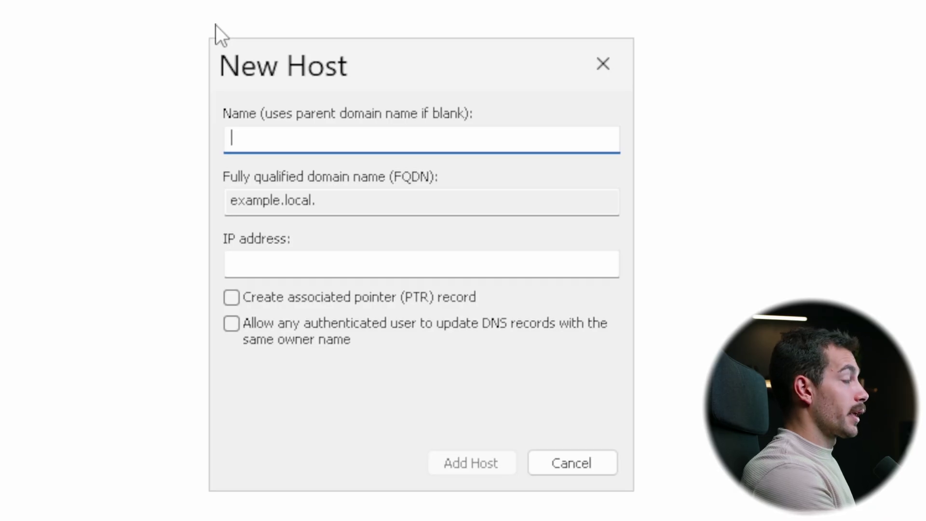
pyautogui.write('Server1')
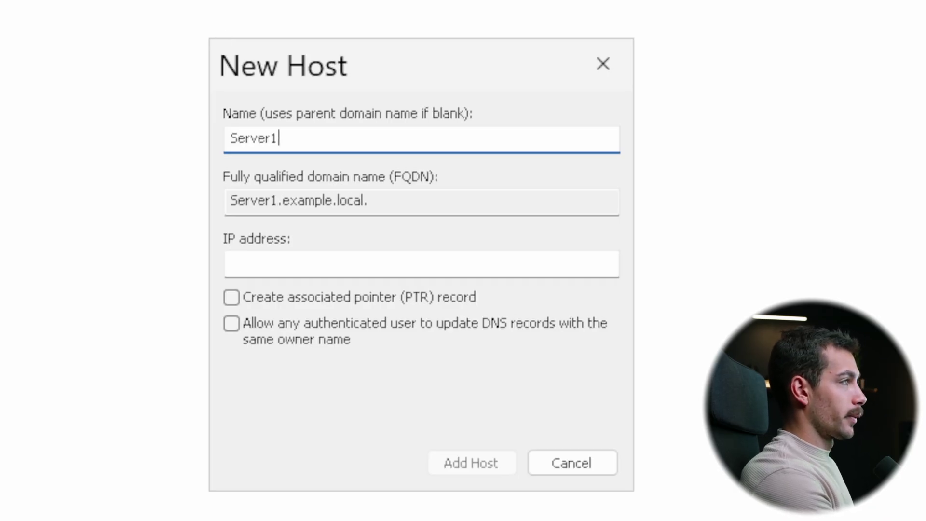
pyautogui.click(231, 262)
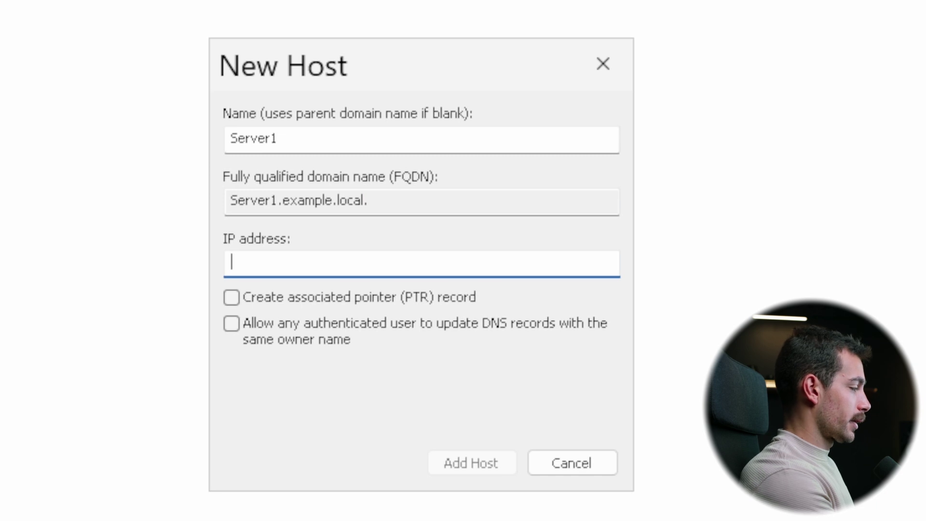
pyautogui.write('172.')
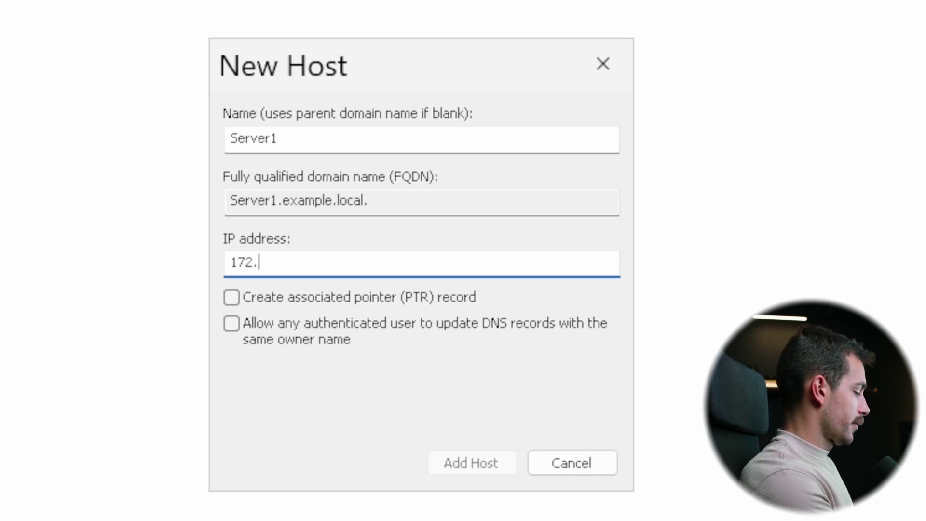
pyautogui.write('29.')
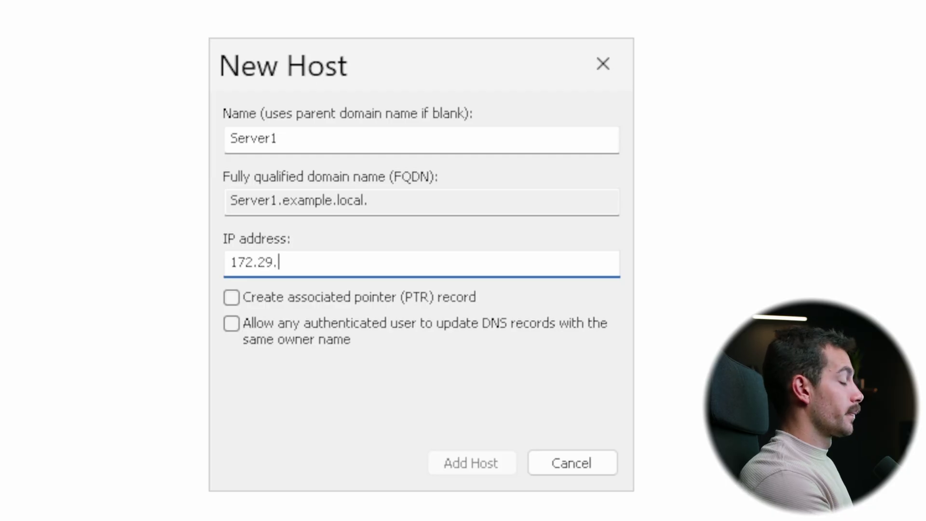
pyautogui.write('207.51')
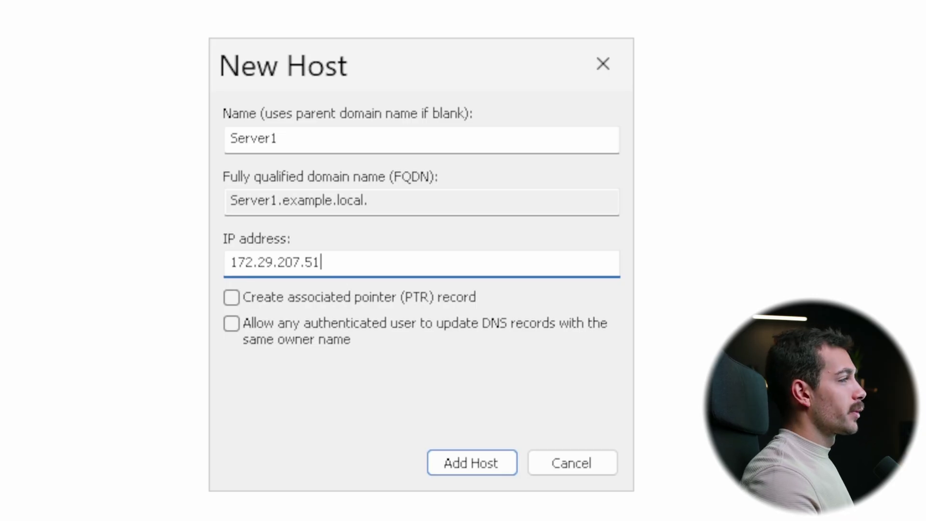
pyautogui.hotkey('shift', 'Home')
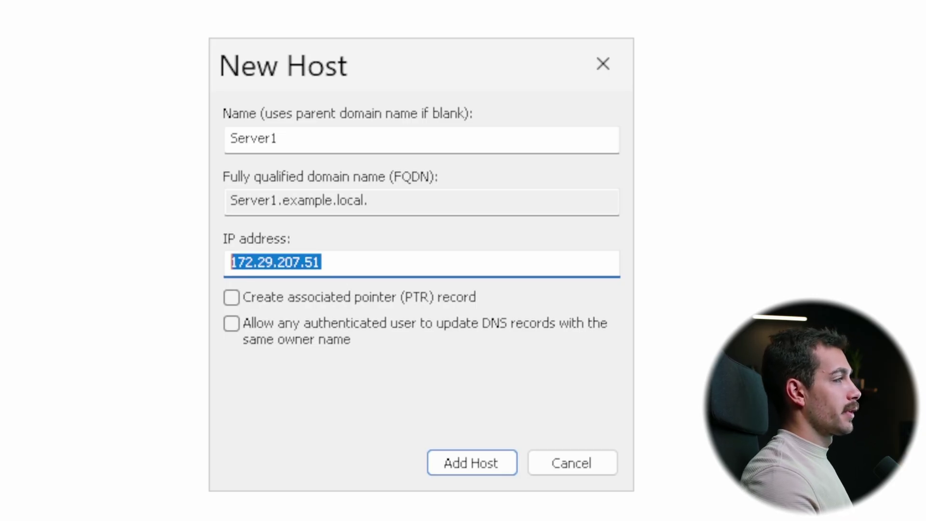
# Add the host with an associated PTR record, accepting the PTR failure warning
pyautogui.click(303, 297)
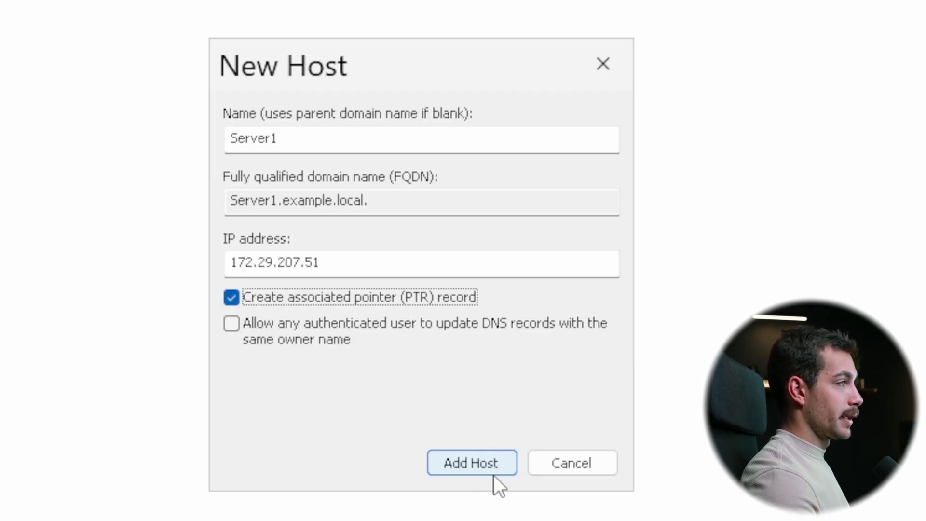
pyautogui.click(487, 464)
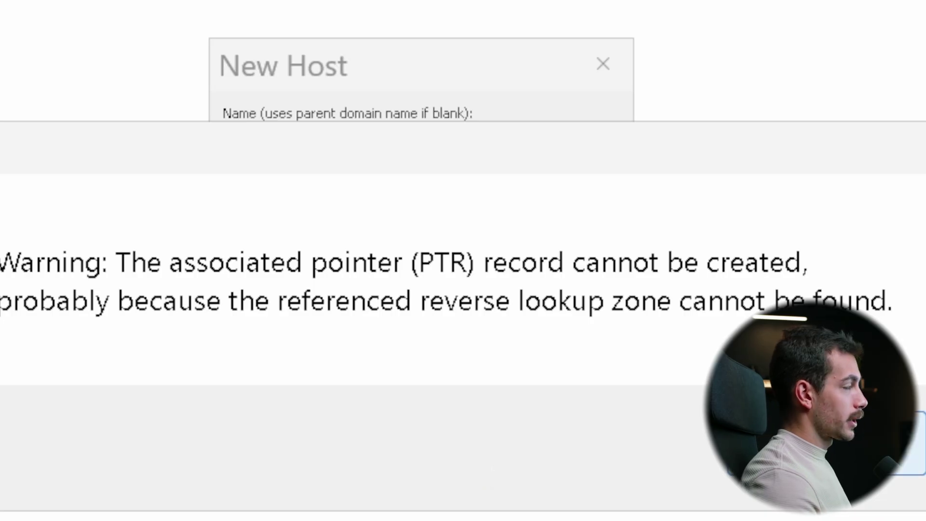
pyautogui.press('Return')
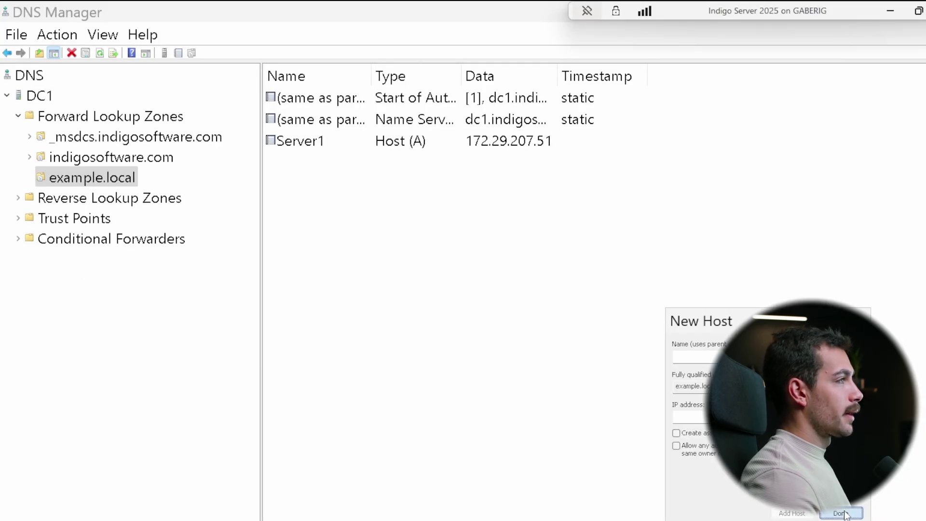
pyautogui.click(572, 463)
pyautogui.click(320, 144)
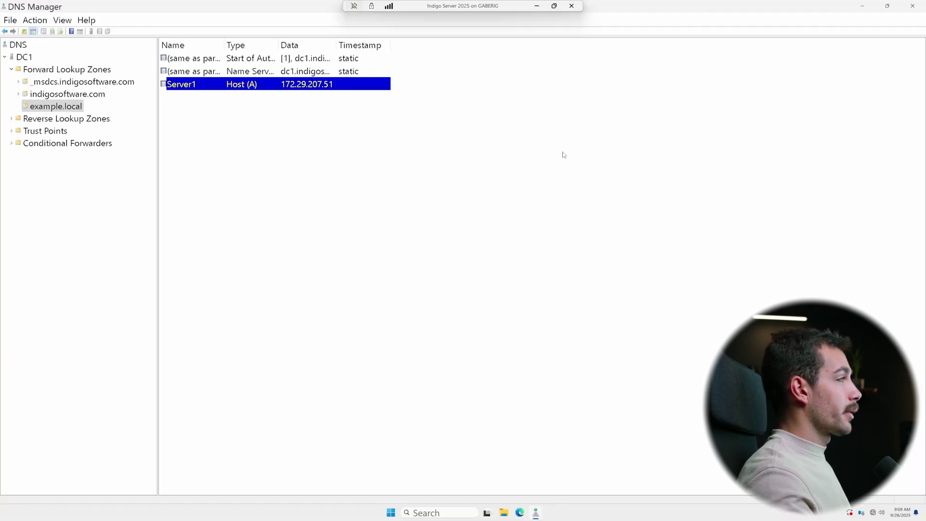
pyautogui.press('super')
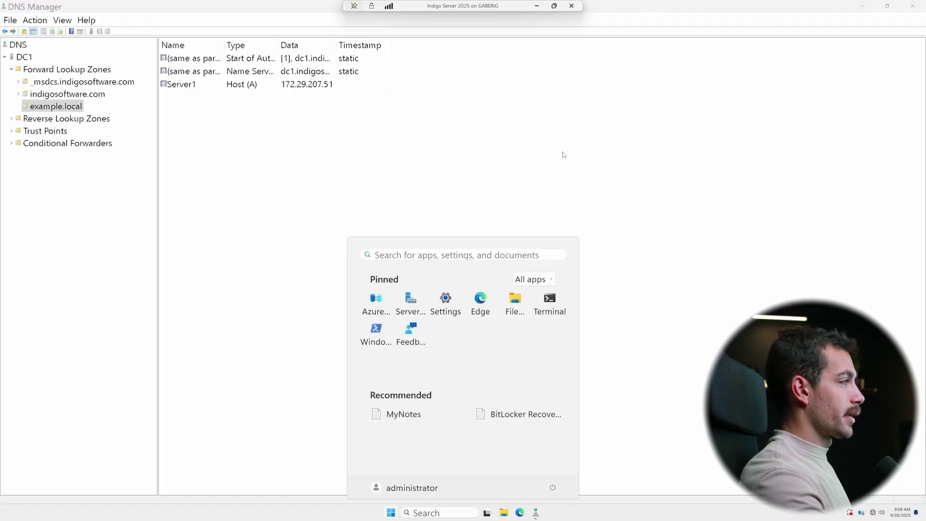
# Run nslookup server1.example.local in PowerShell, getting 172.29.207.51
pyautogui.write('windows')
pyautogui.press('Return')
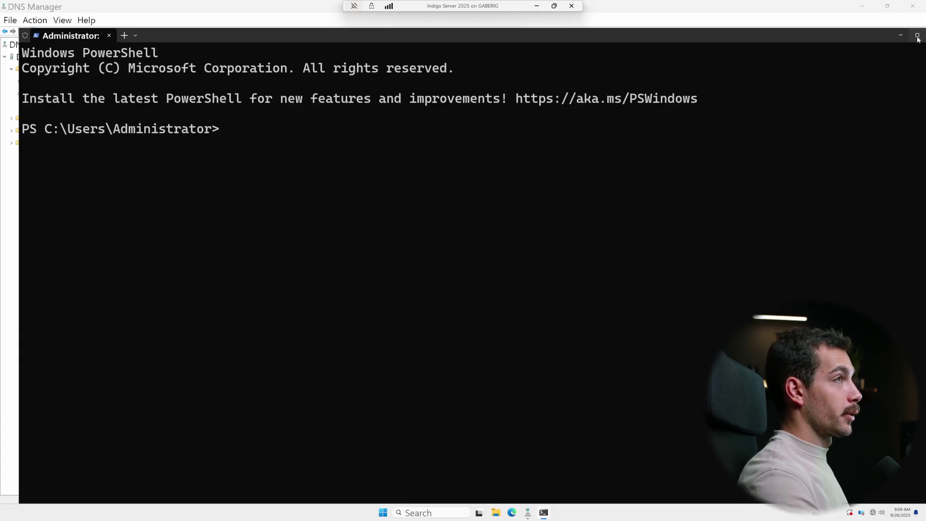
pyautogui.click(918, 36)
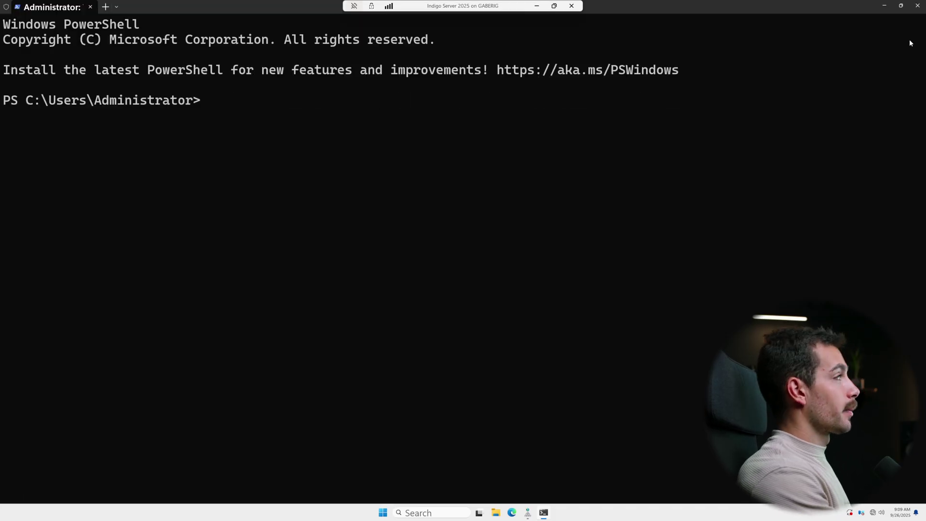
pyautogui.write('nslook')
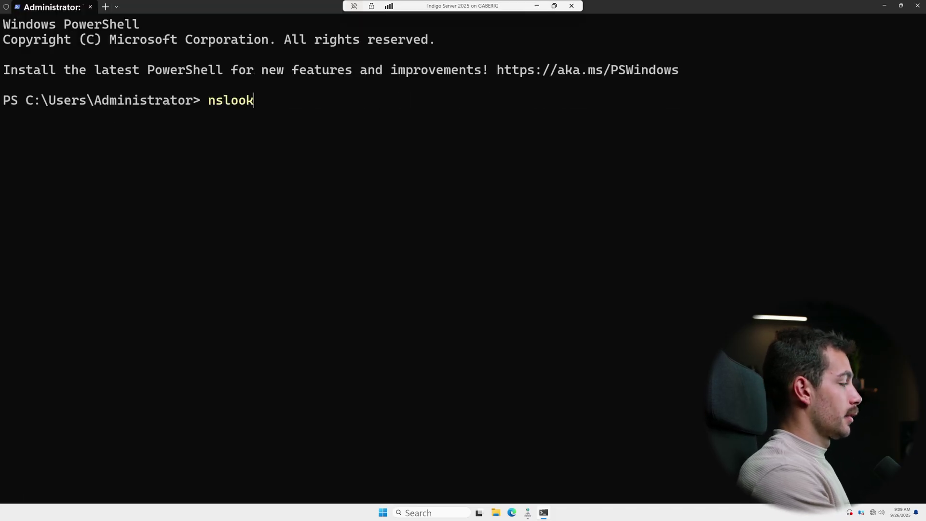
pyautogui.write('up server.')
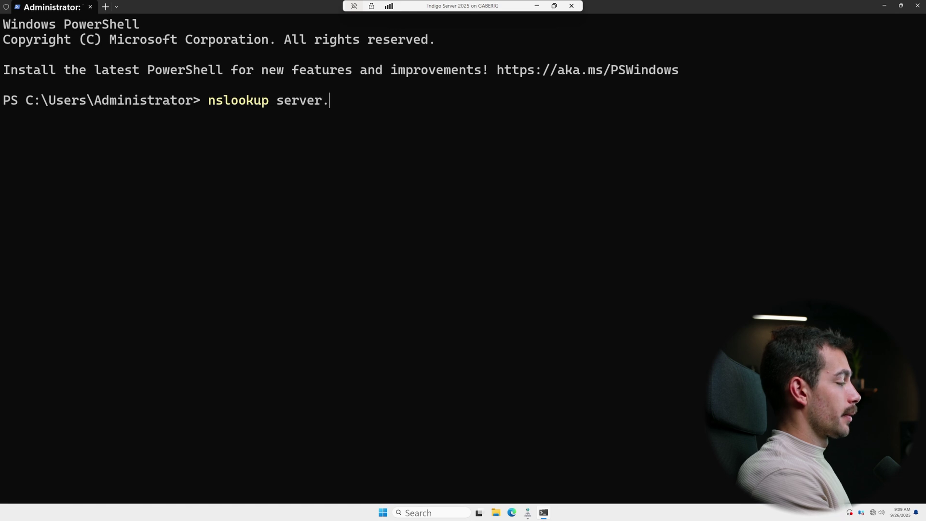
pyautogui.press('BackSpace')
pyautogui.write('1')
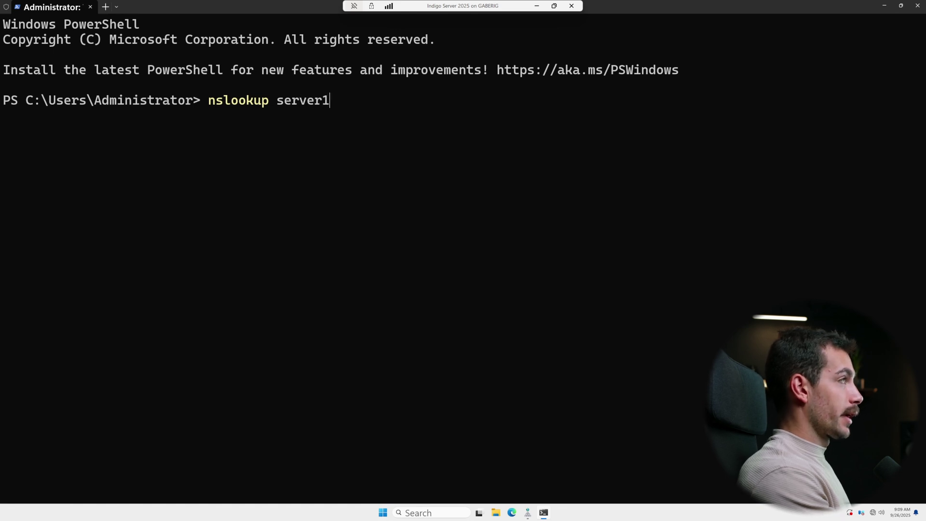
pyautogui.write('.example.local')
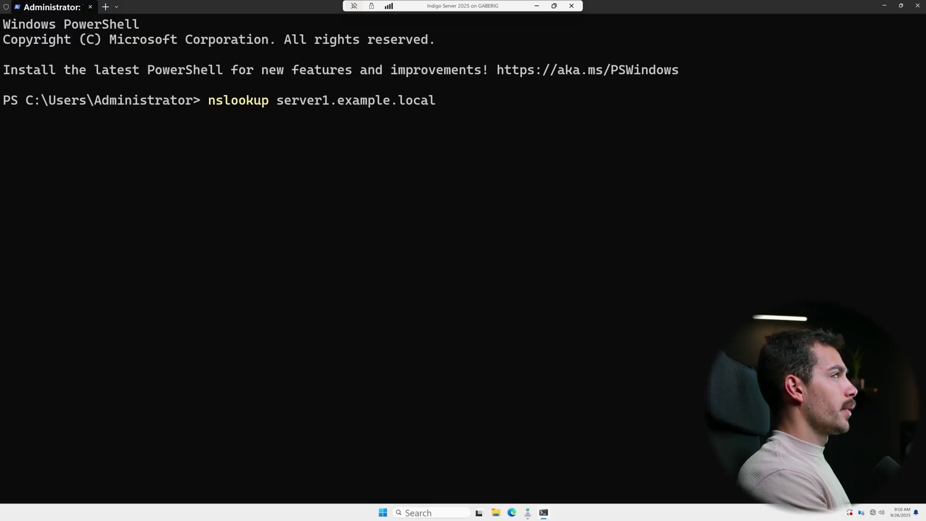
pyautogui.press('Return')
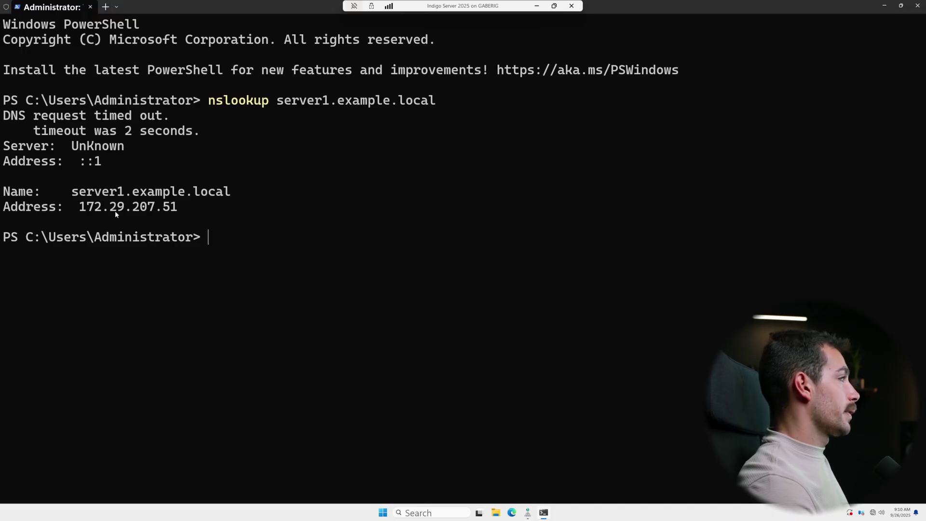
# Start a new primary, AD-stored IPv4 reverse zone replicated to the domain's DNS servers
pyautogui.click(918, 5)
pyautogui.click(143, 187)
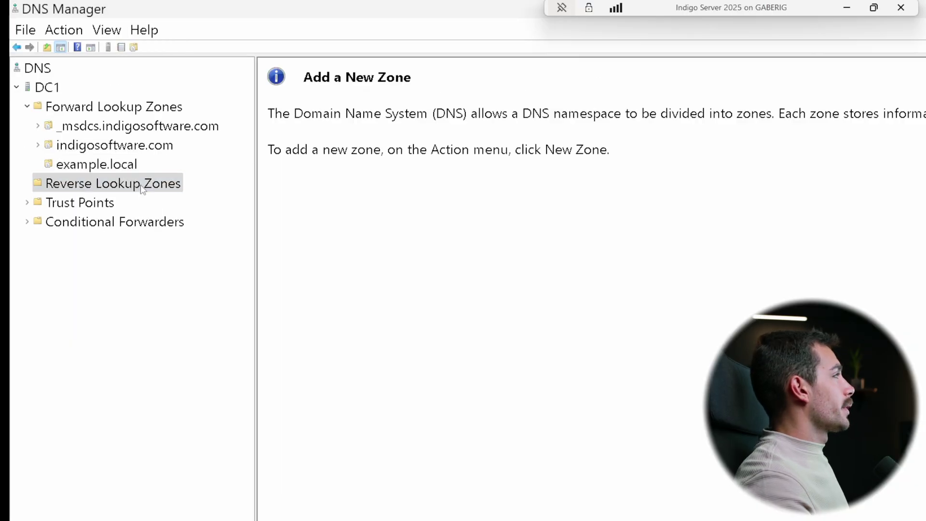
pyautogui.click(80, 187)
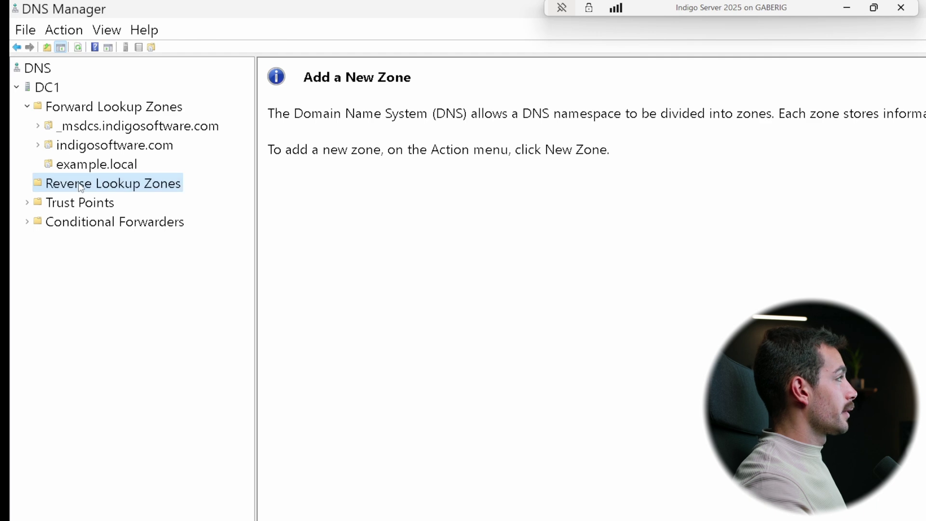
pyautogui.rightClick(113, 189)
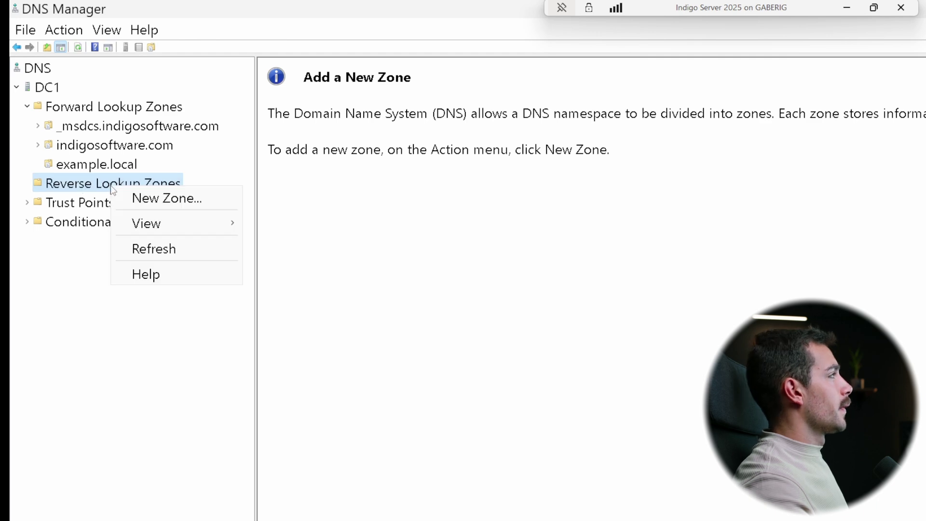
pyautogui.click(188, 206)
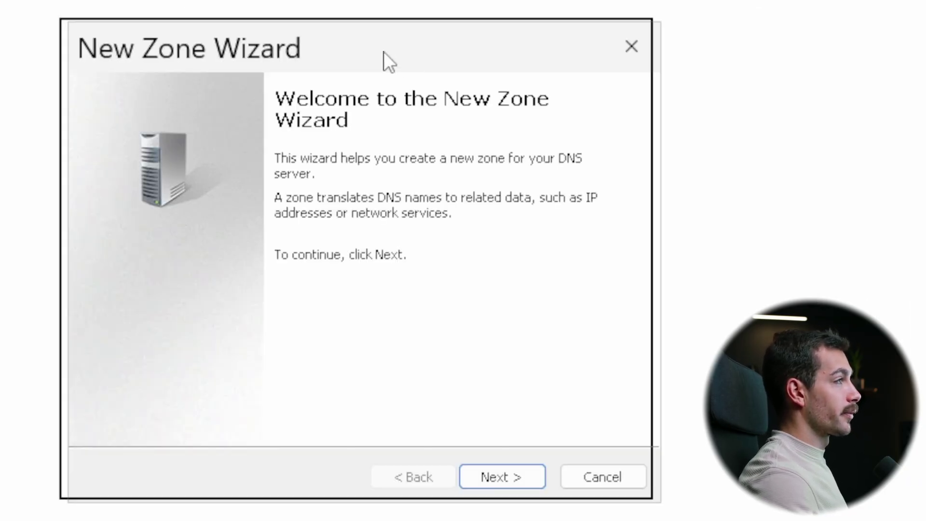
pyautogui.click(523, 482)
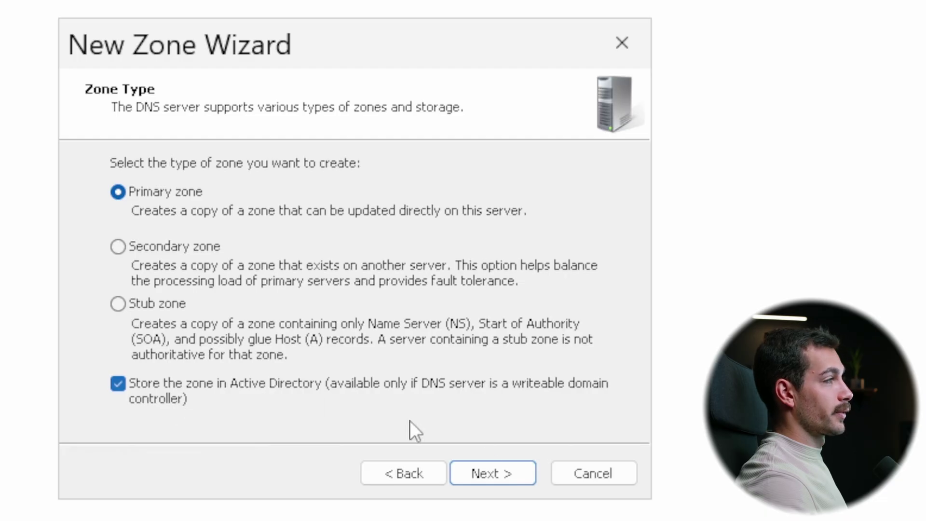
pyautogui.click(507, 475)
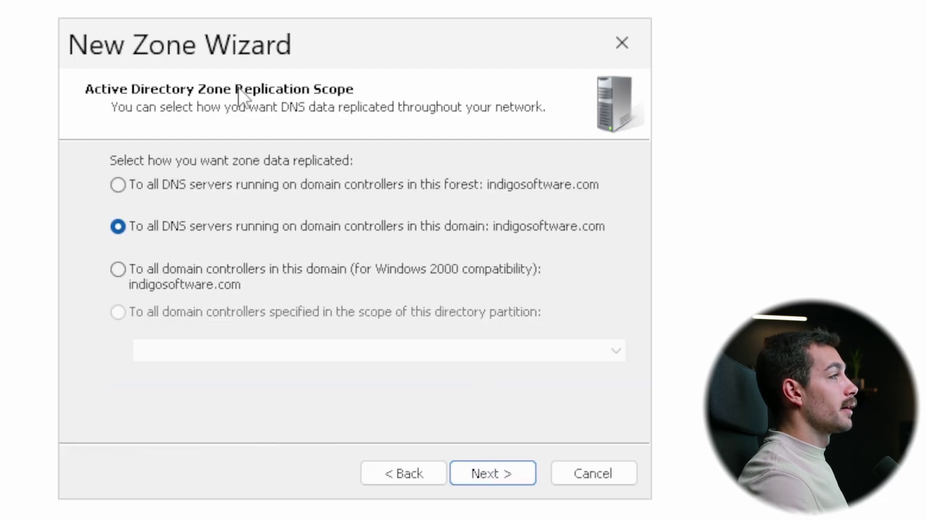
pyautogui.click(486, 477)
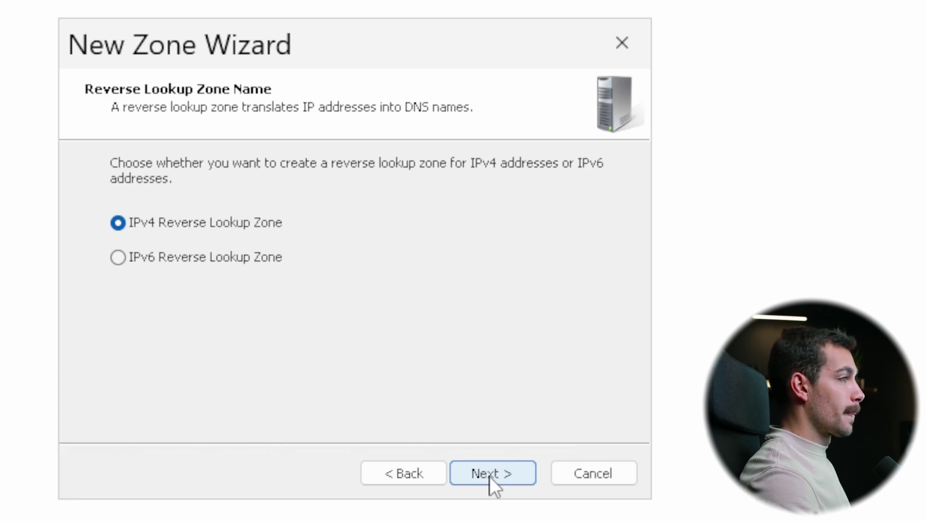
pyautogui.click(483, 474)
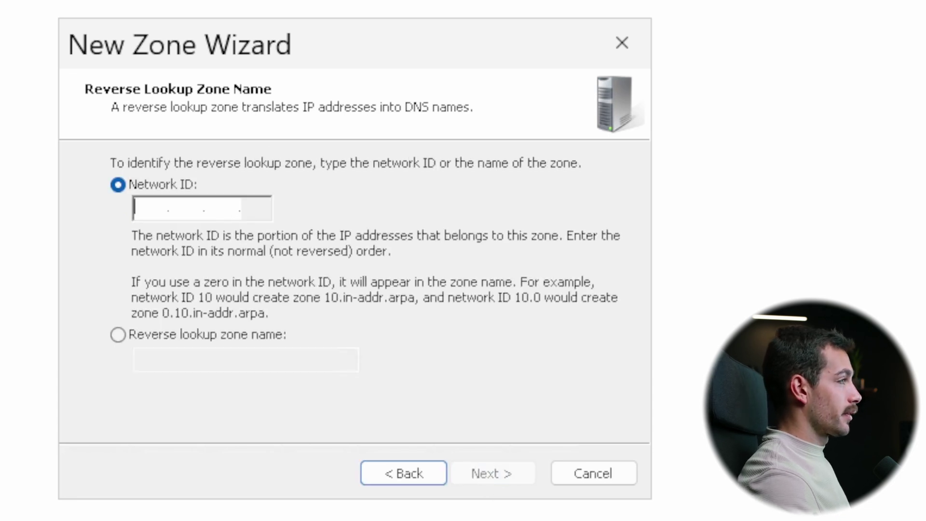
# Use network ID 172.29.207, allow nonsecure and secure updates, and create 207.29.172.in-addr.arpa
pyautogui.write('172.')
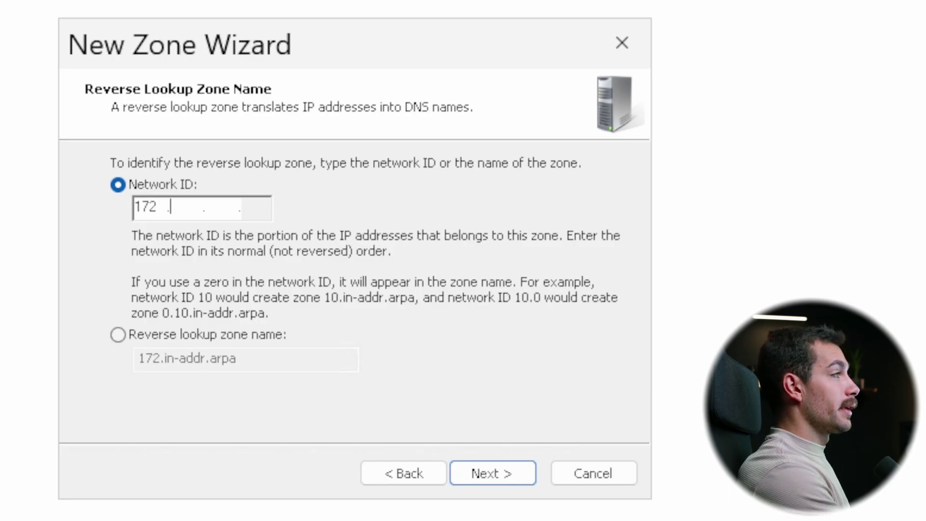
pyautogui.write('29.207')
pyautogui.press('Home')
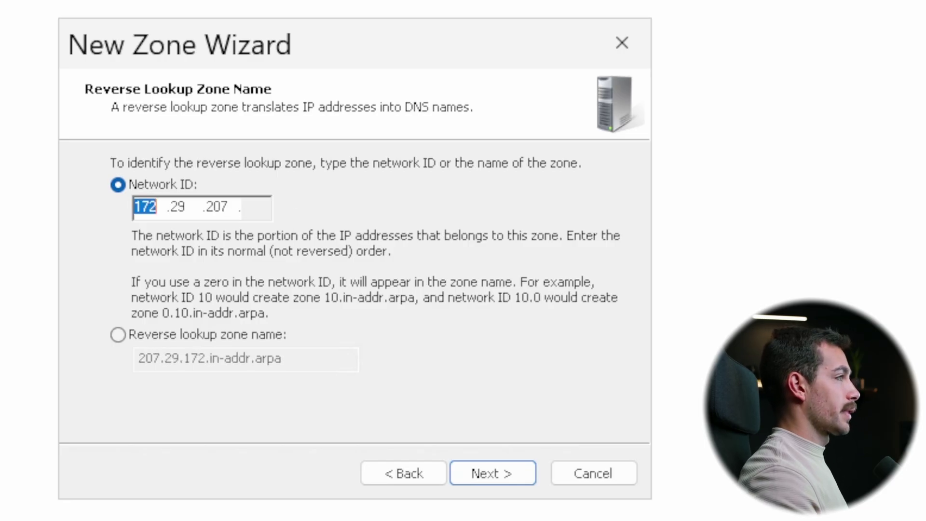
pyautogui.click(479, 466)
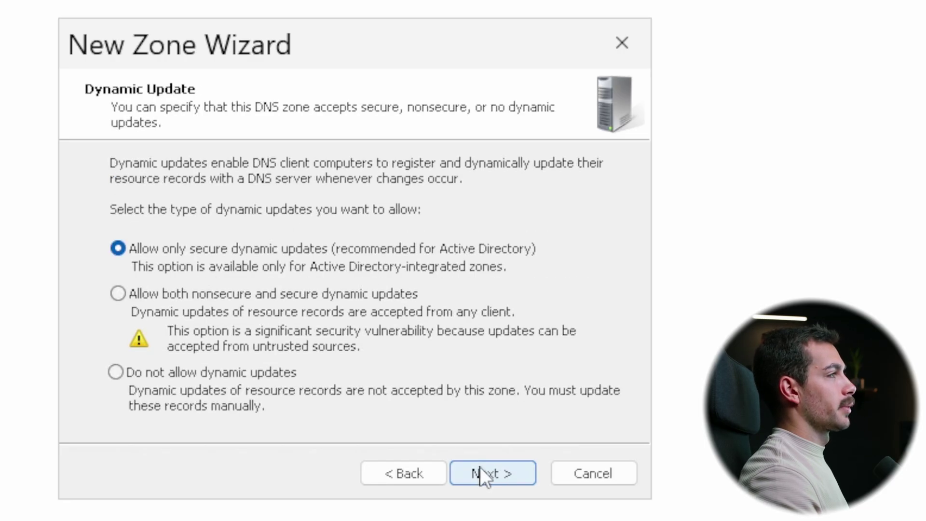
pyautogui.click(218, 303)
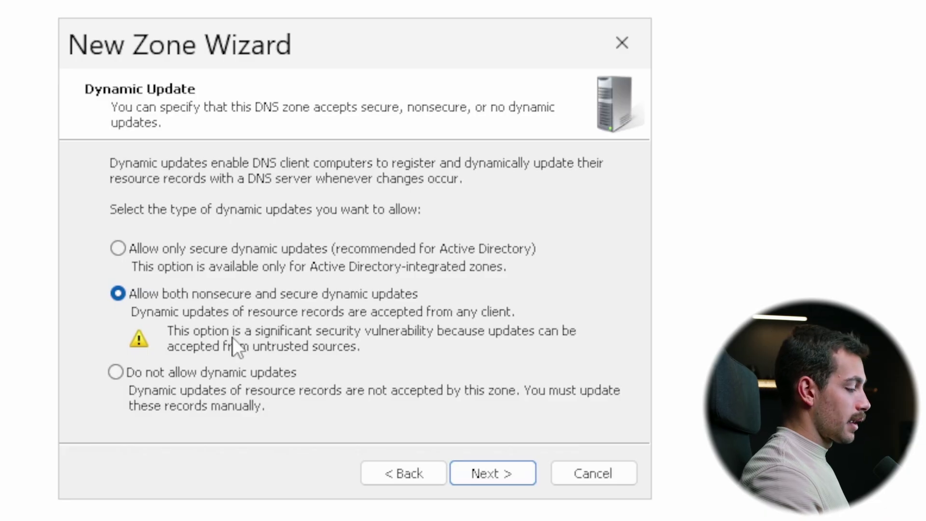
pyautogui.click(504, 472)
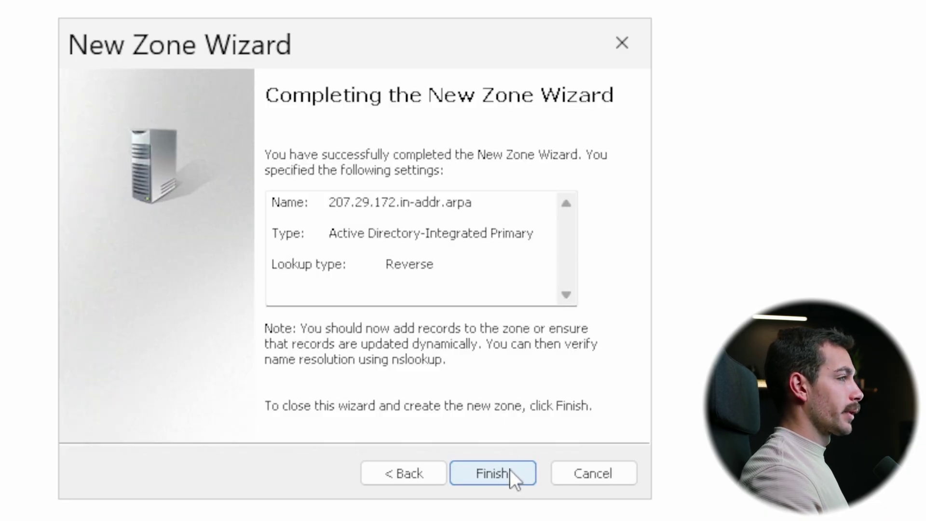
pyautogui.click(510, 472)
pyautogui.click(628, 367)
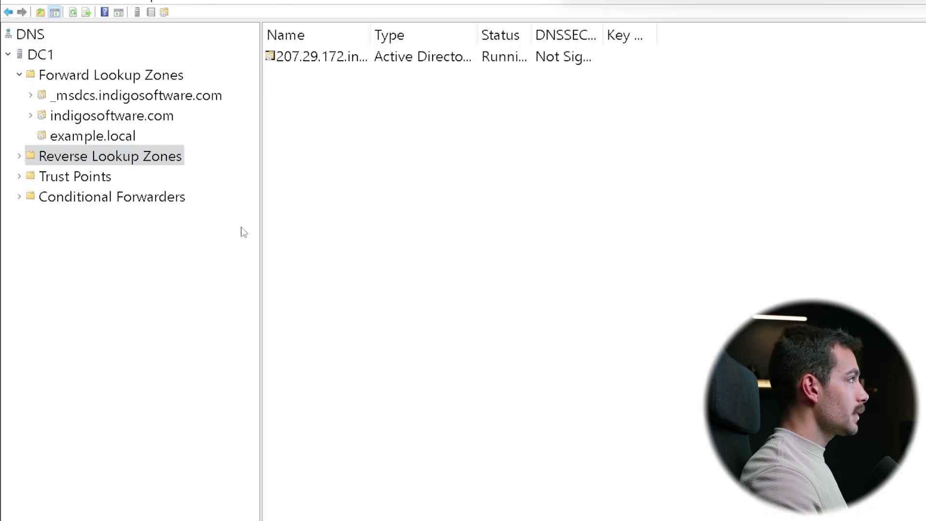